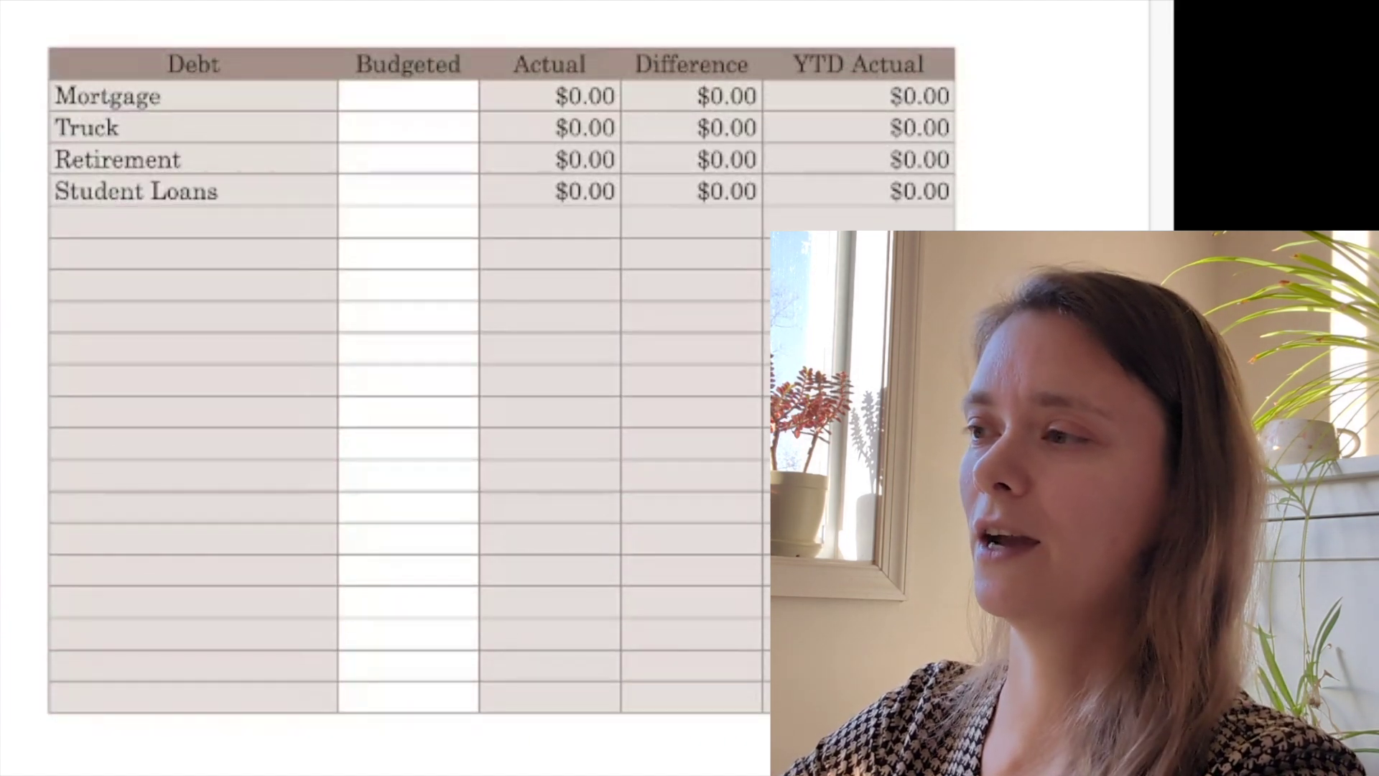
- Set the budgeted amount for Mortgage in the Debt table to 2675
left_click(408, 96)
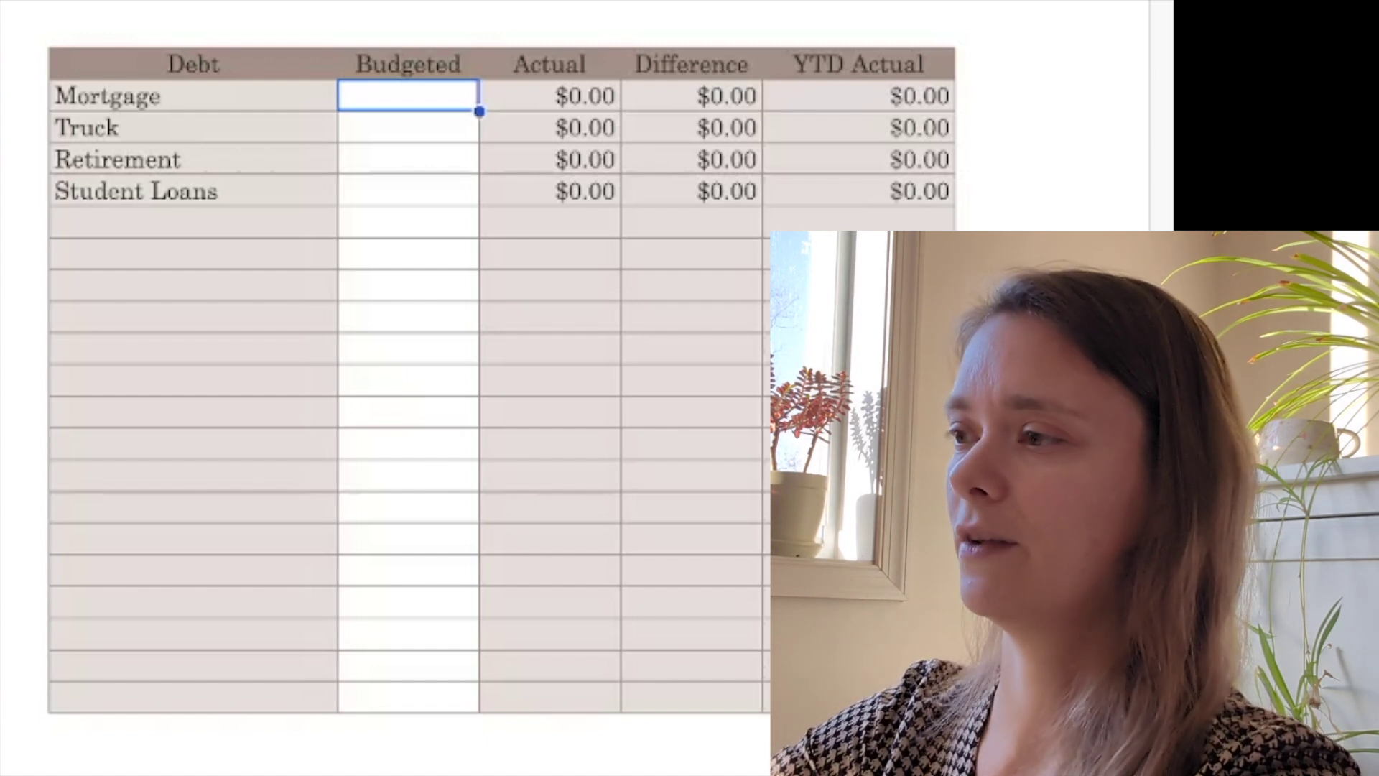
type("2675")
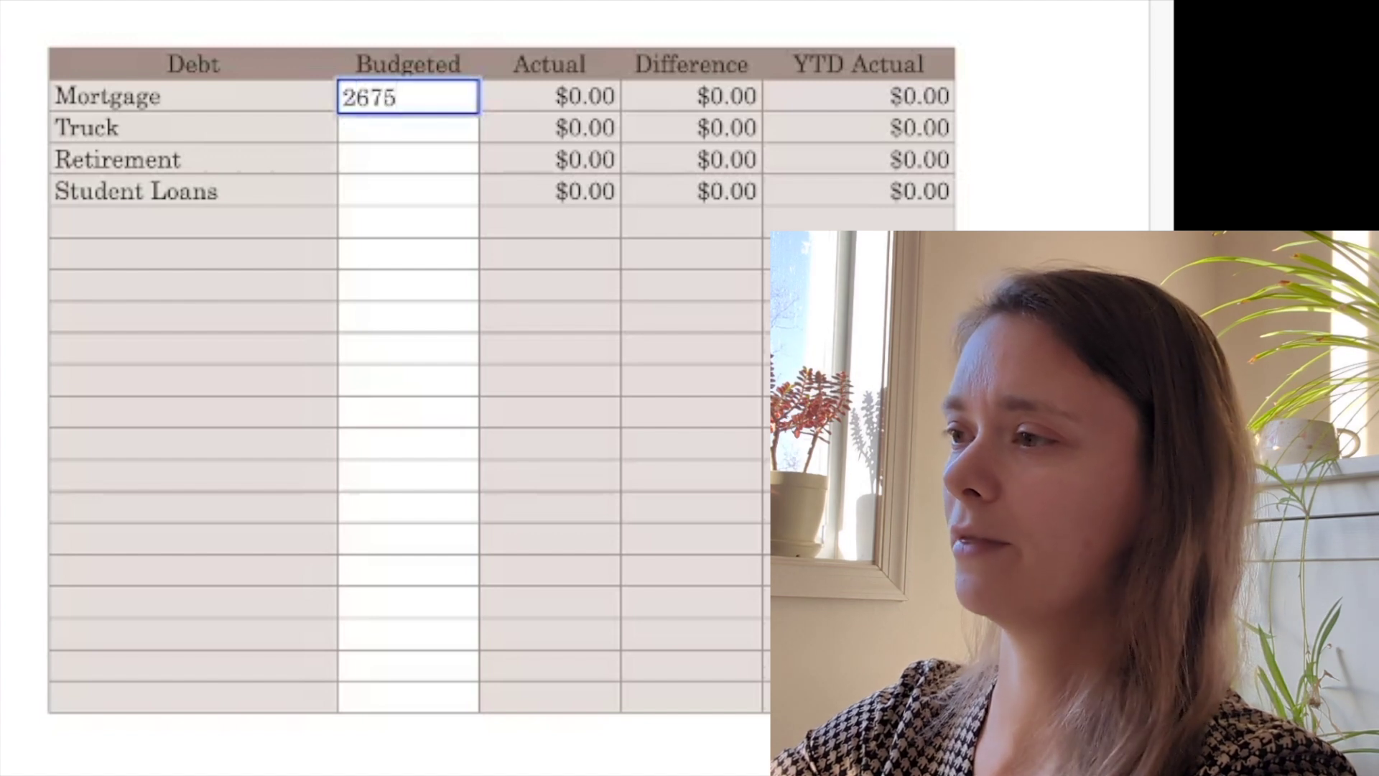
key("Return")
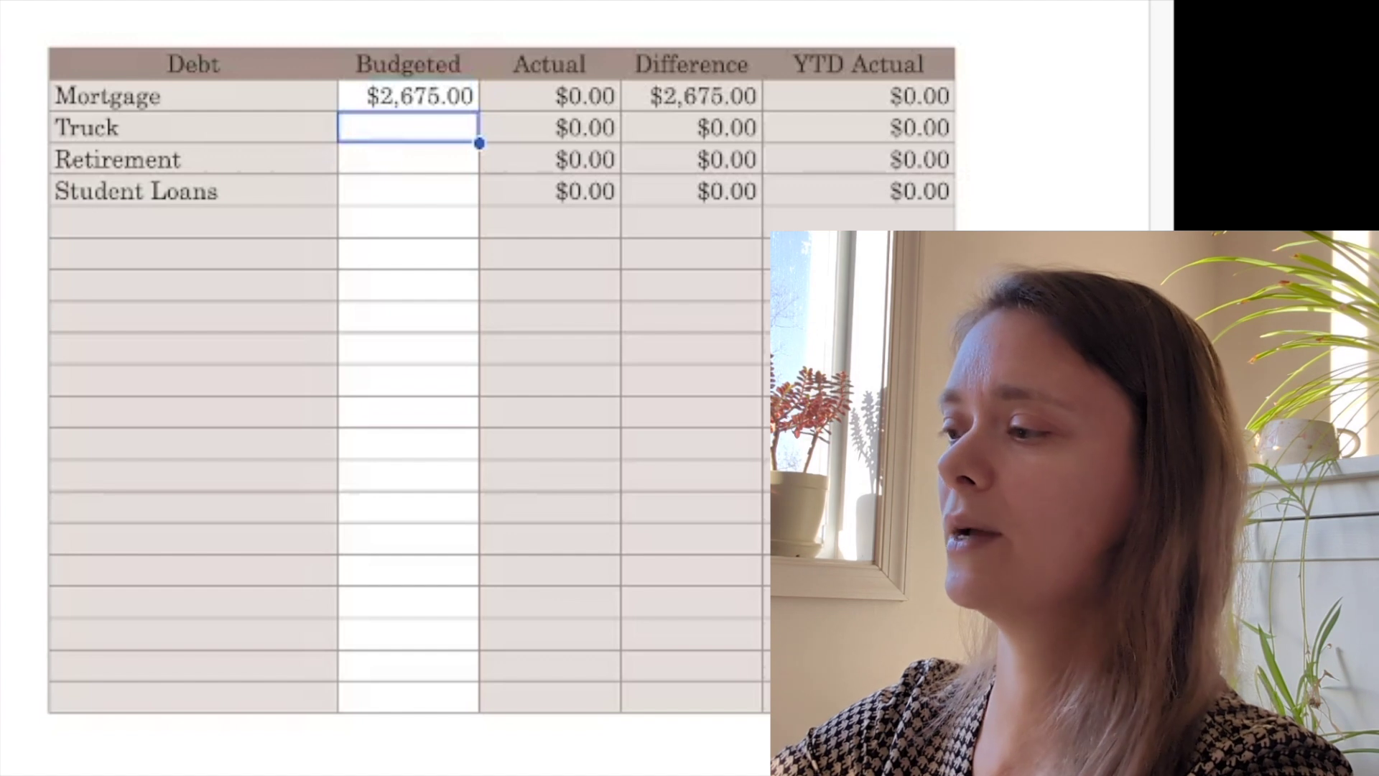
- Enter the Truck budget in the Debt table as the formula =311.07*2+2500
type("=311.0")
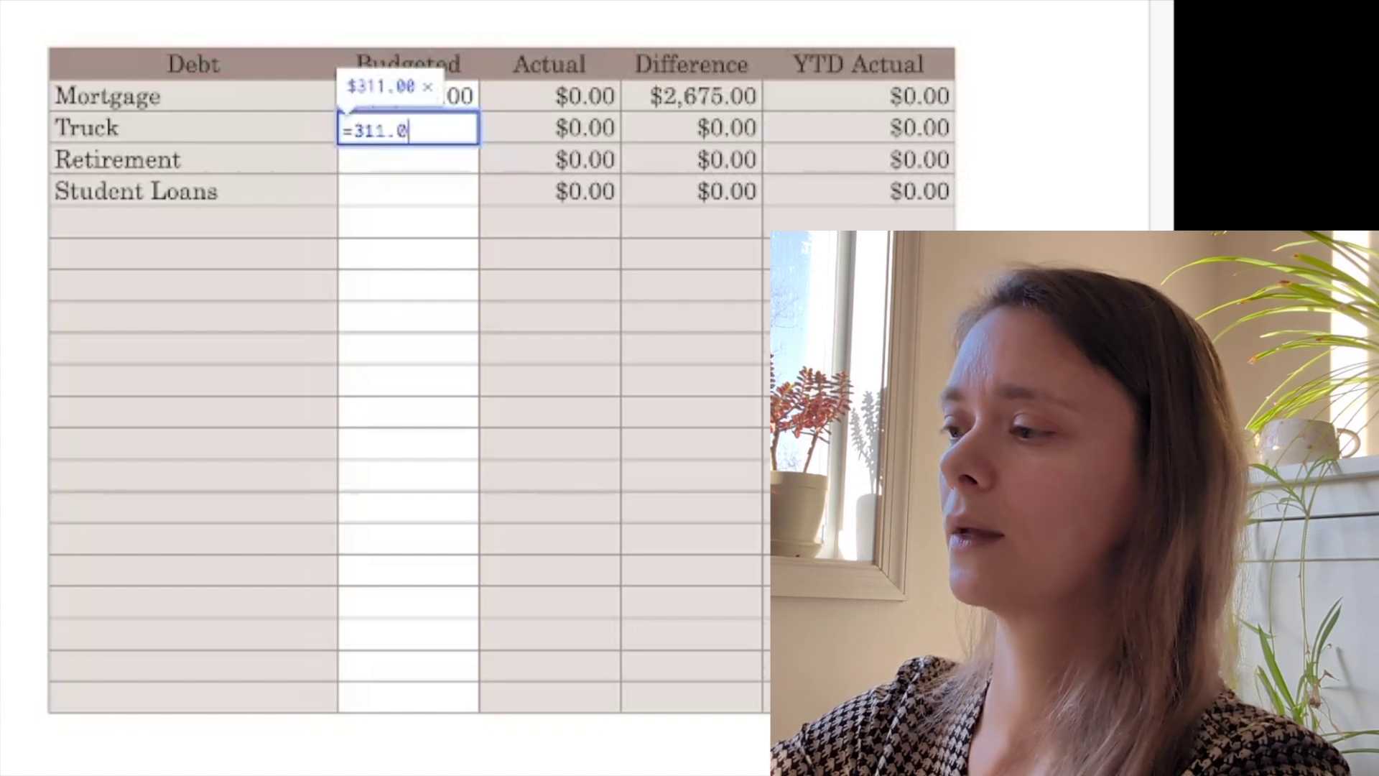
type("2*2")
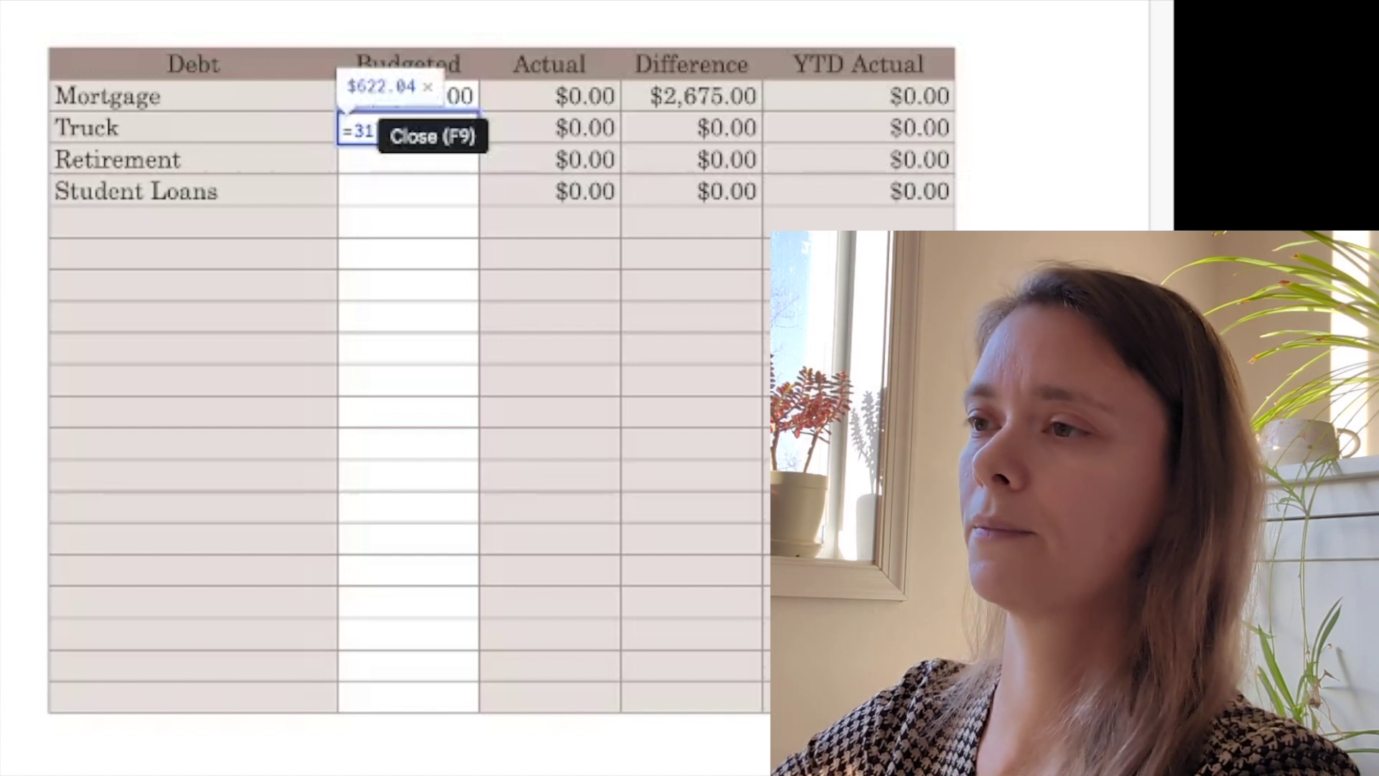
key("Left")
key("Left")
key("BackSpace")
type("7*2")
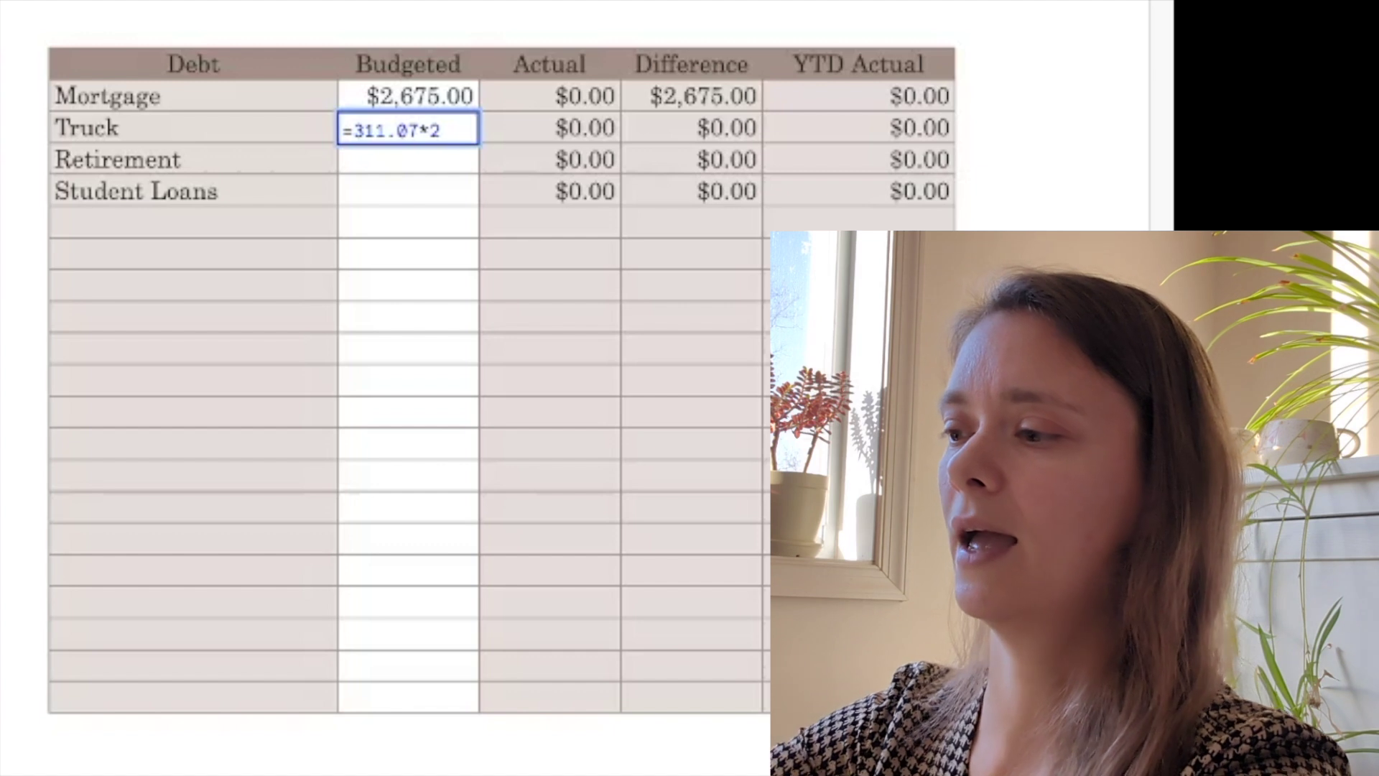
type("+")
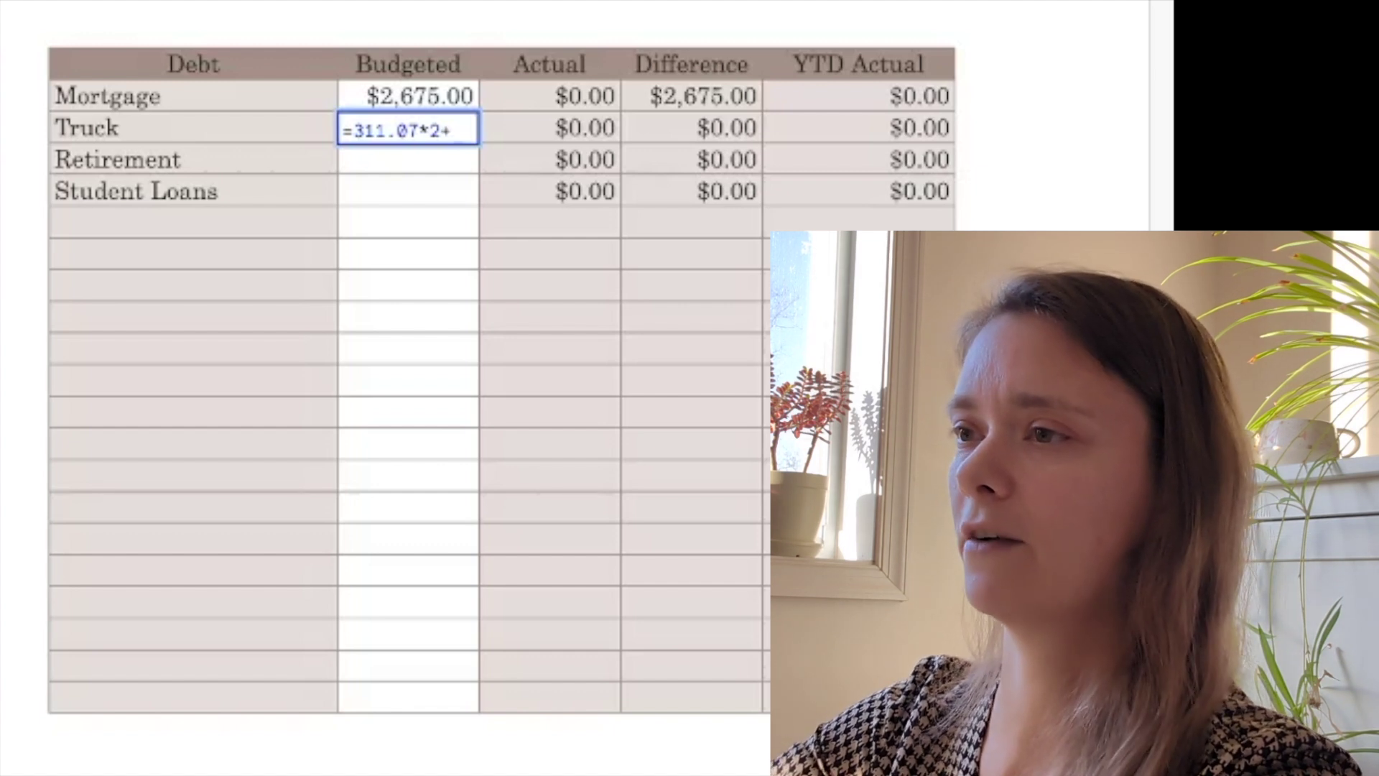
type("2500")
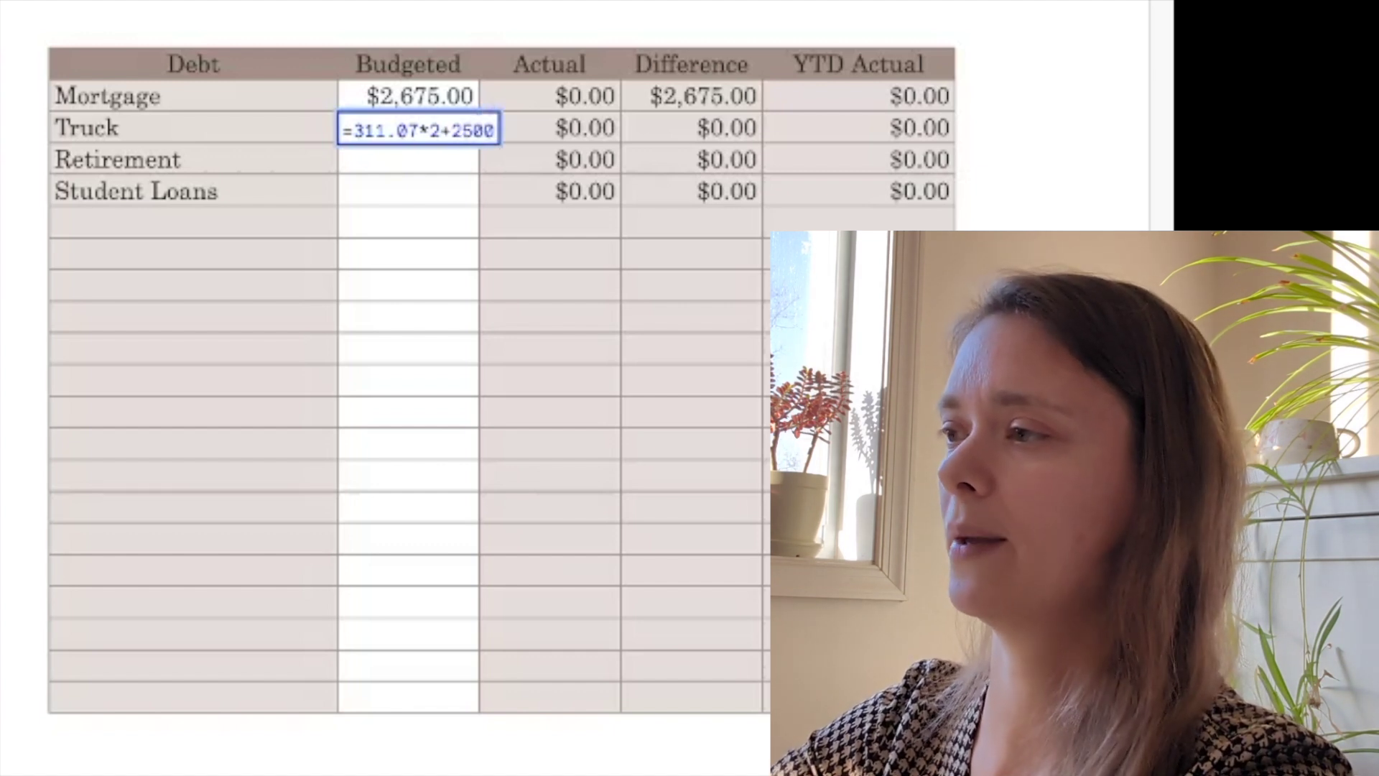
key("Return")
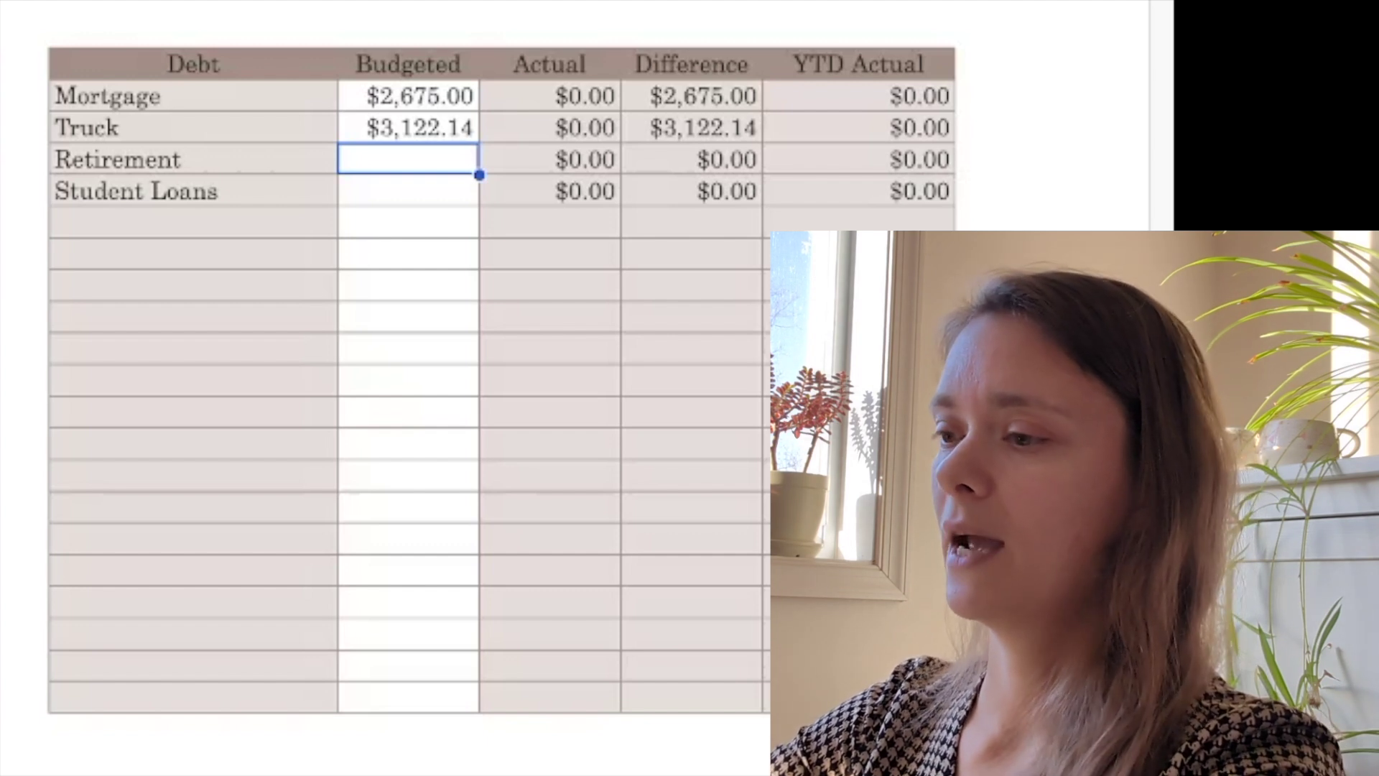
- Budget Retirement with the formula =236.22*2 and Student Loans at 382 in the Debt table
type("=")
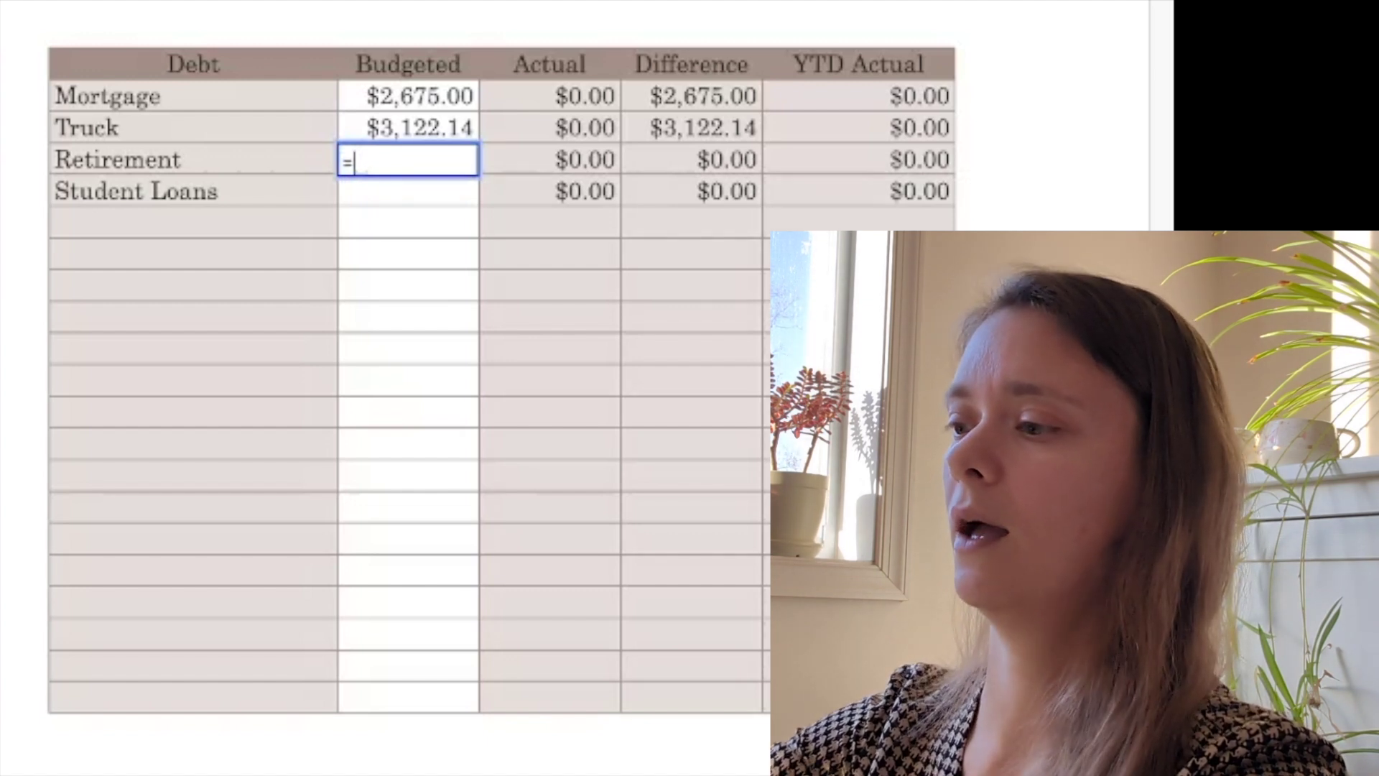
type("236")
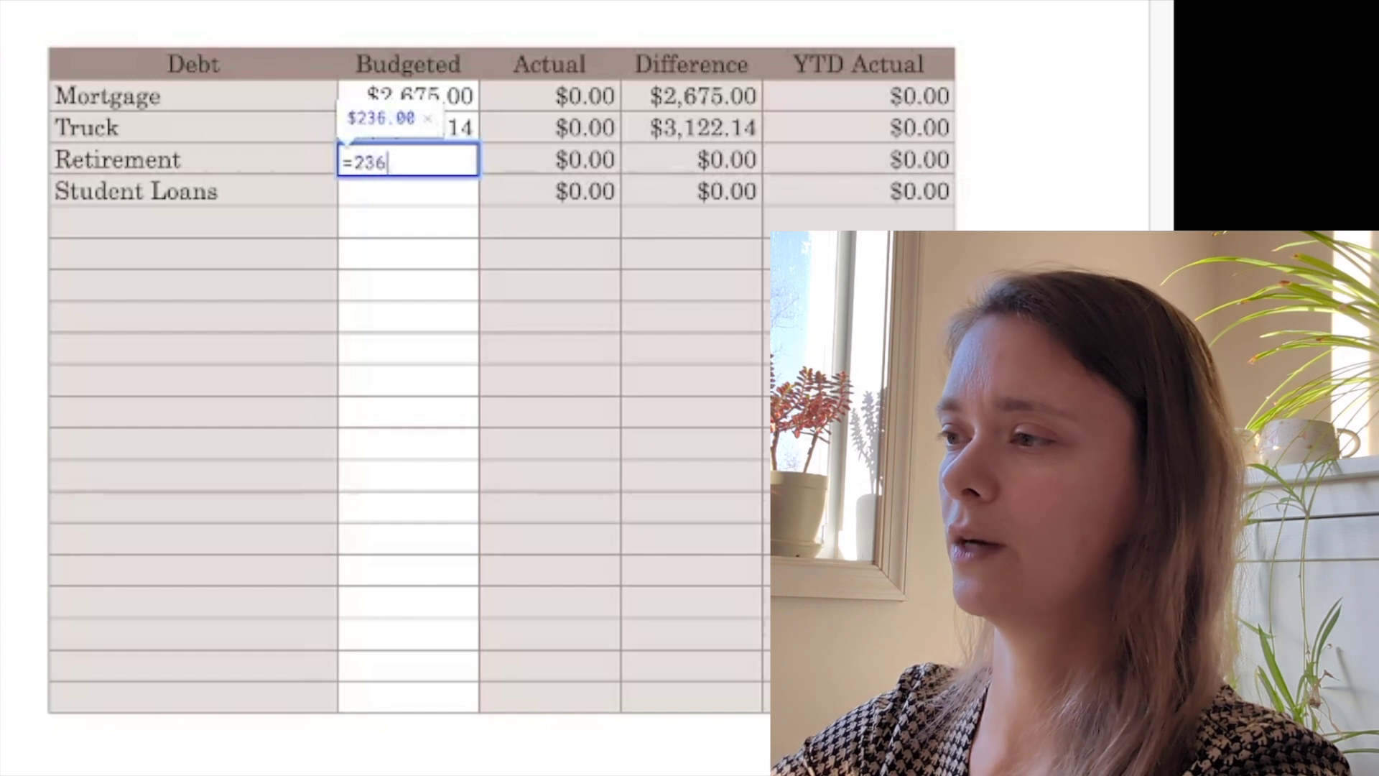
type(".22")
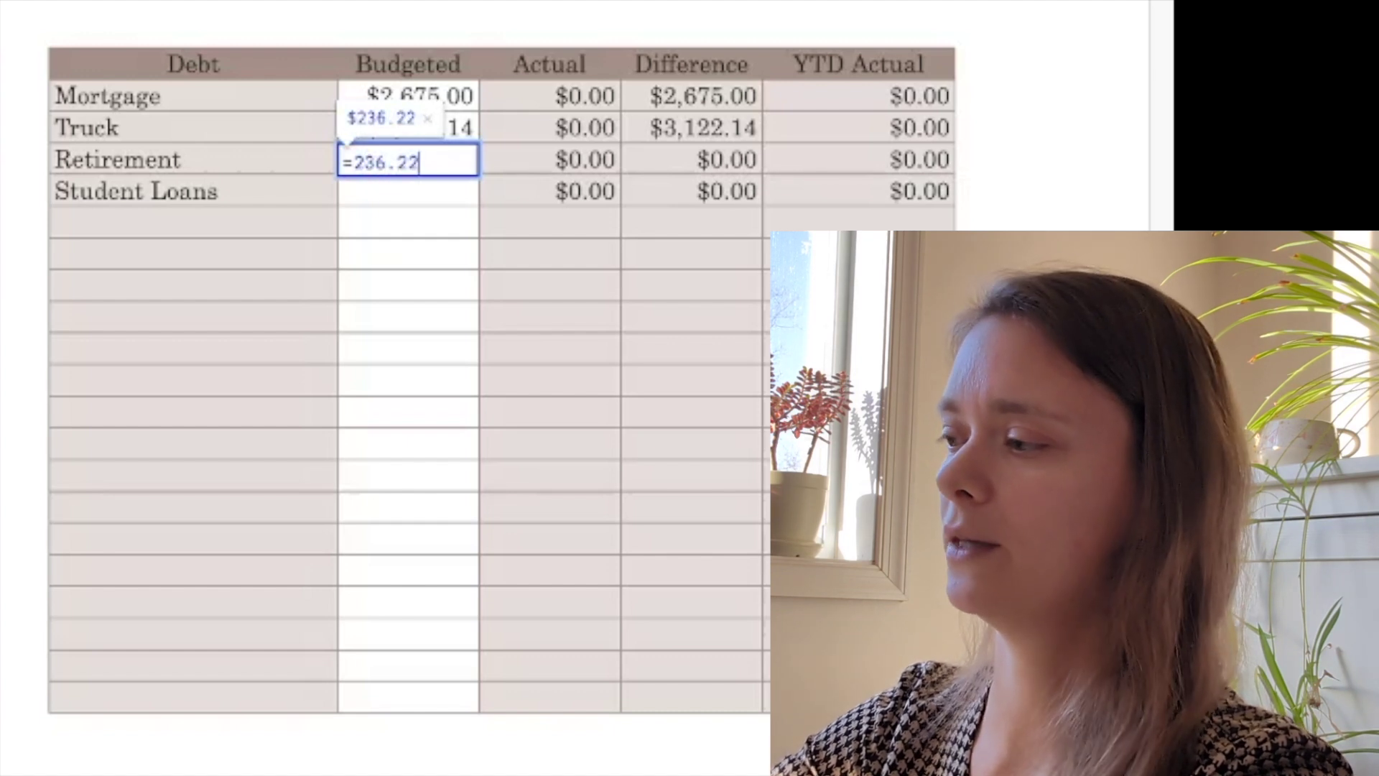
type("*2")
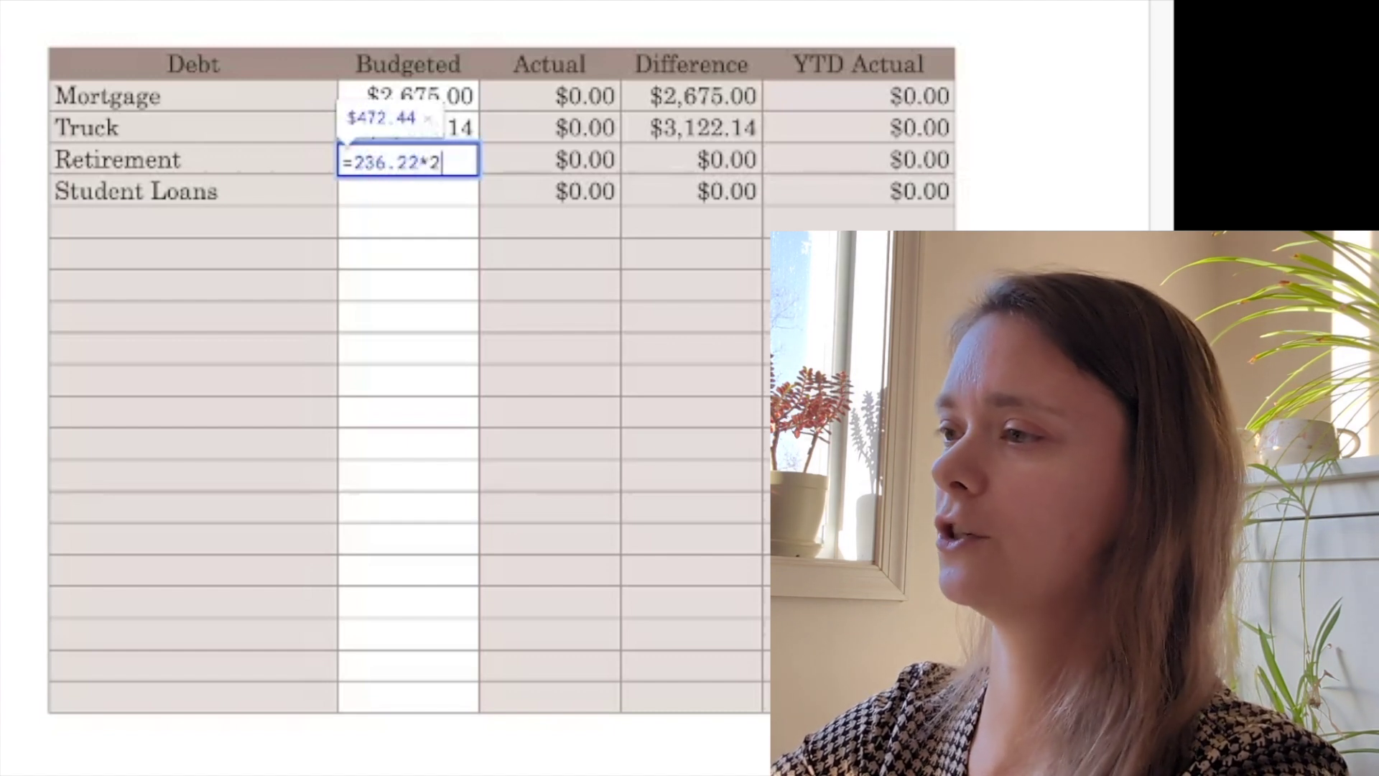
key("Return")
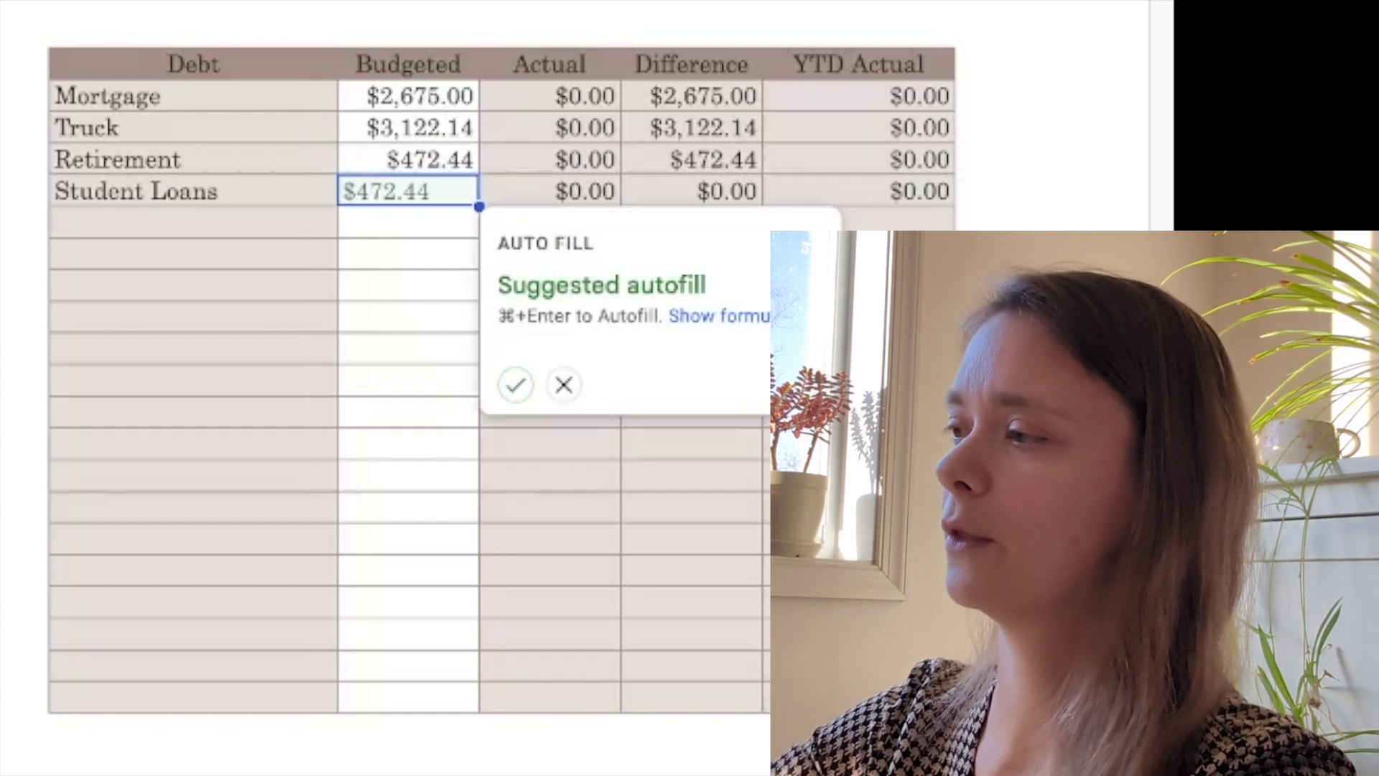
type("382")
key("Return")
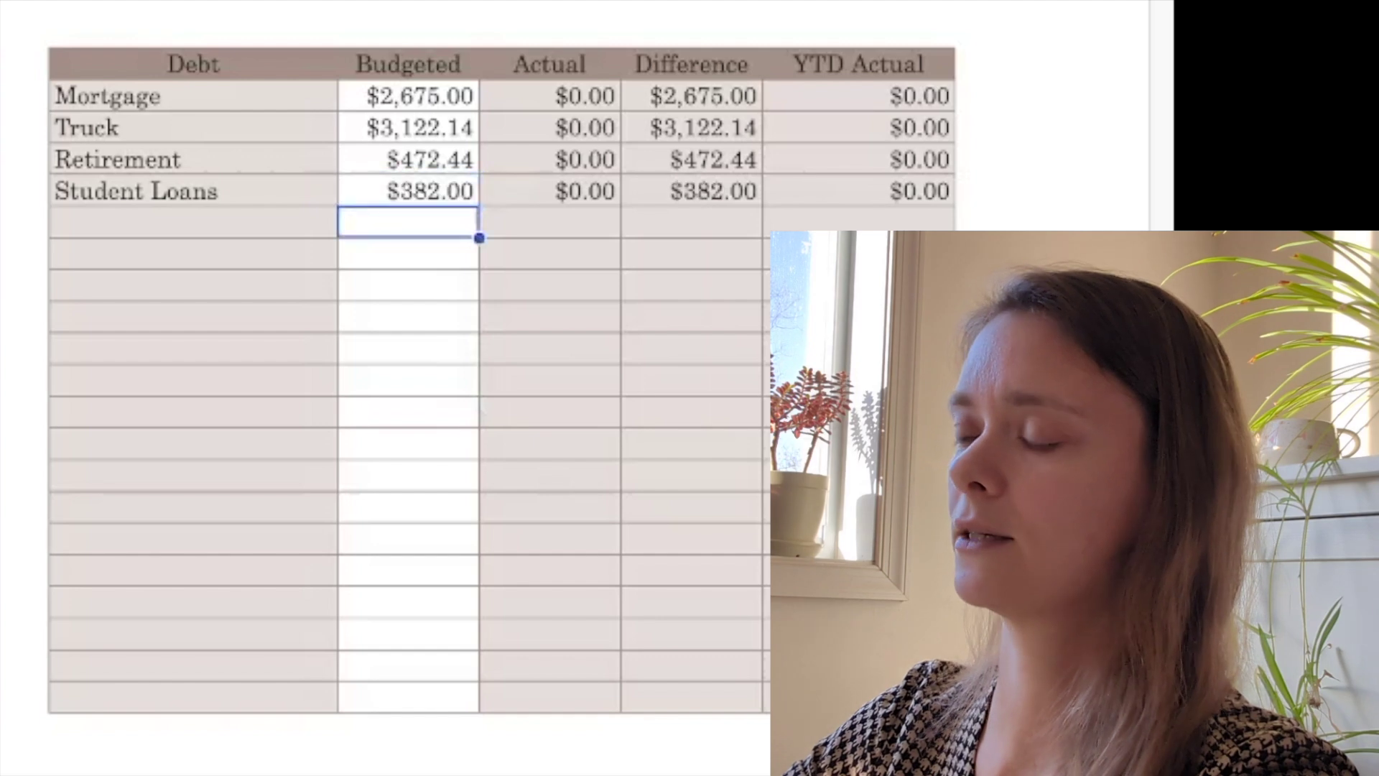
- Review the budgeted spending chart, the Monthly Summary and the amount left to budget for January
scroll(431, 412, "left", 12)
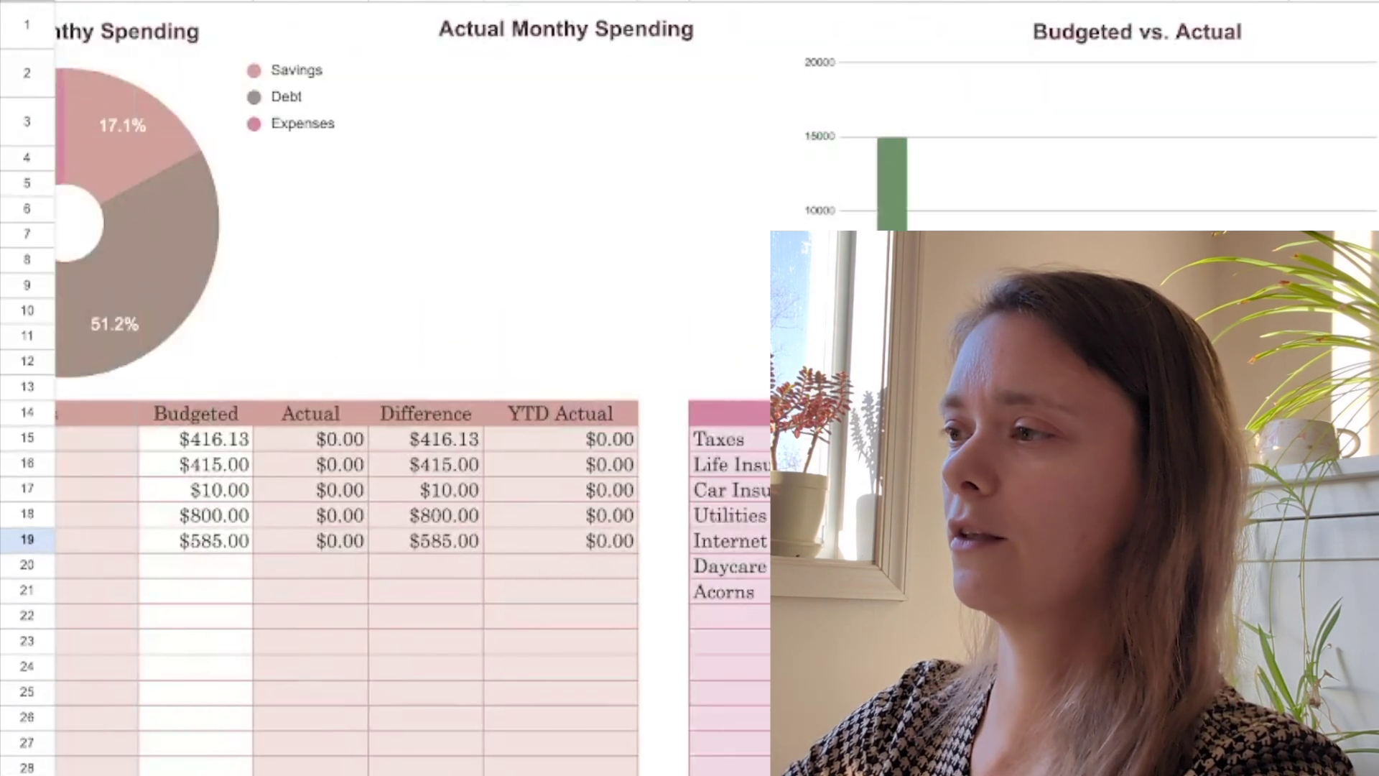
scroll(431, 412, "left", 1)
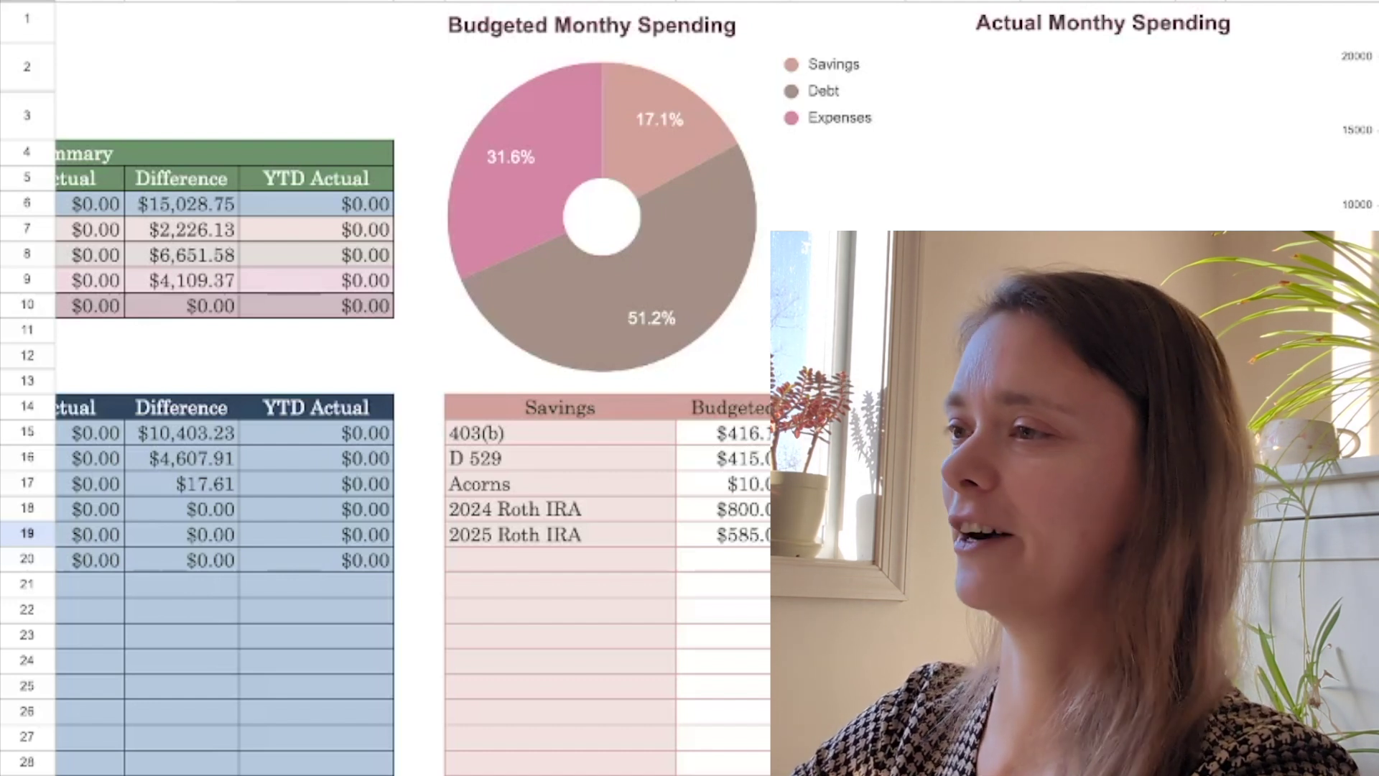
scroll(388, 431, "left", 10)
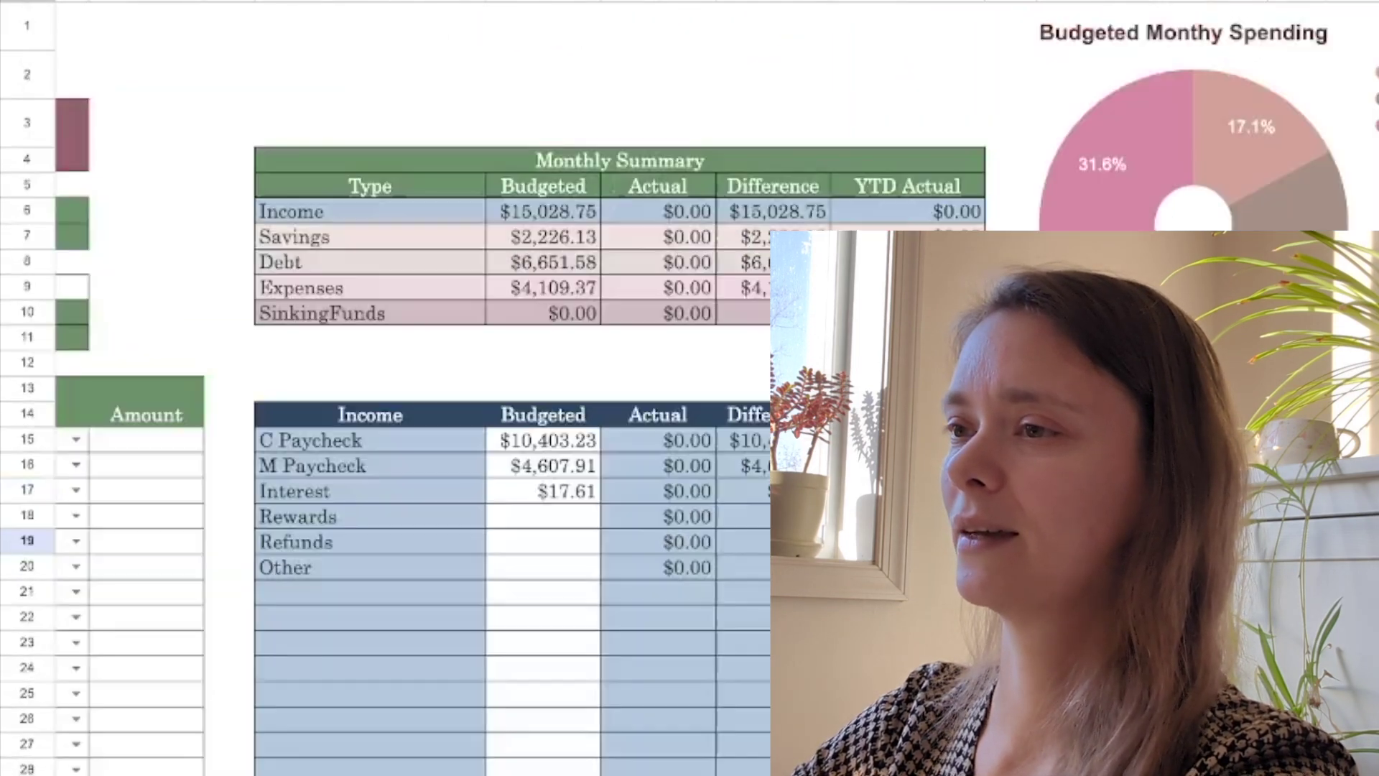
scroll(389, 431, "left", 5)
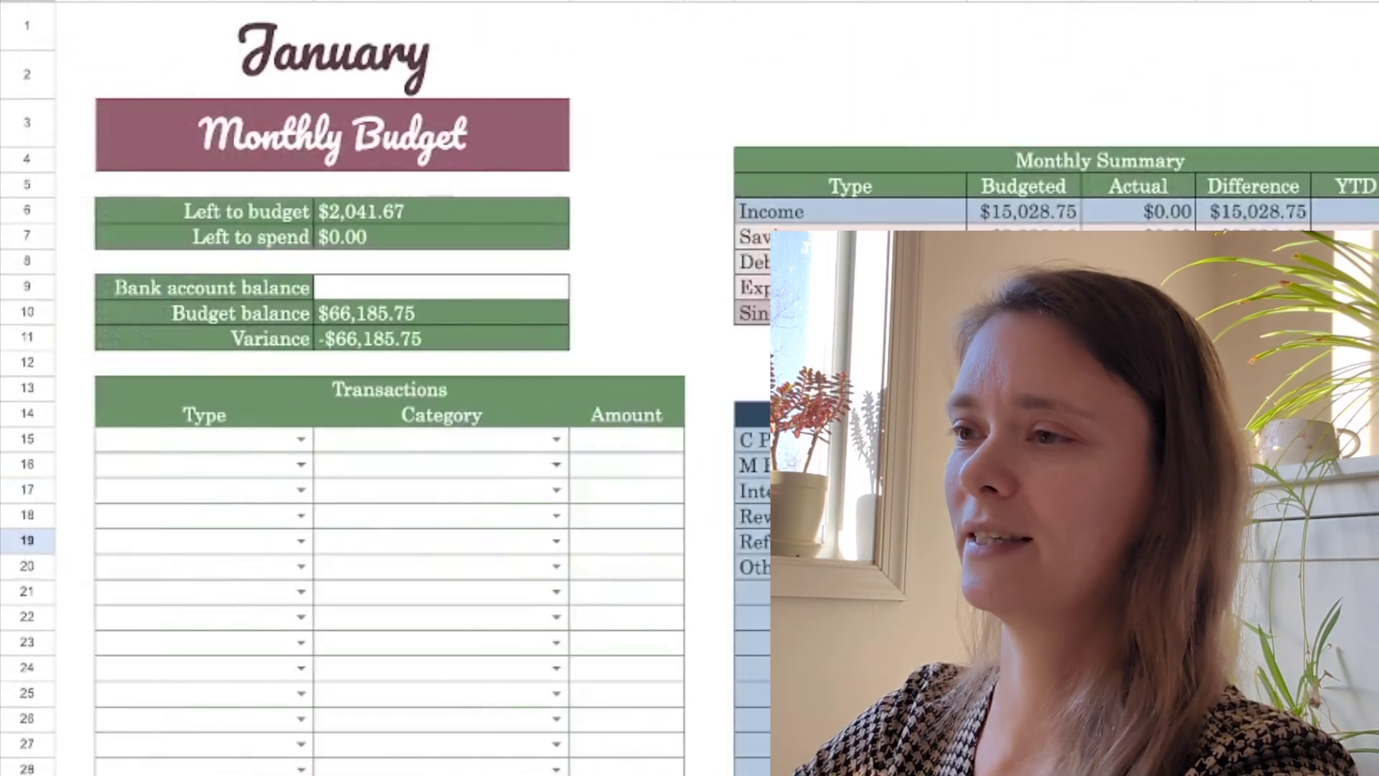
- Examine the SinkingFunds table, comparing the starting balances of its categories with the empty budget column
scroll(388, 431, "right", 8)
scroll(388, 431, "down", 10)
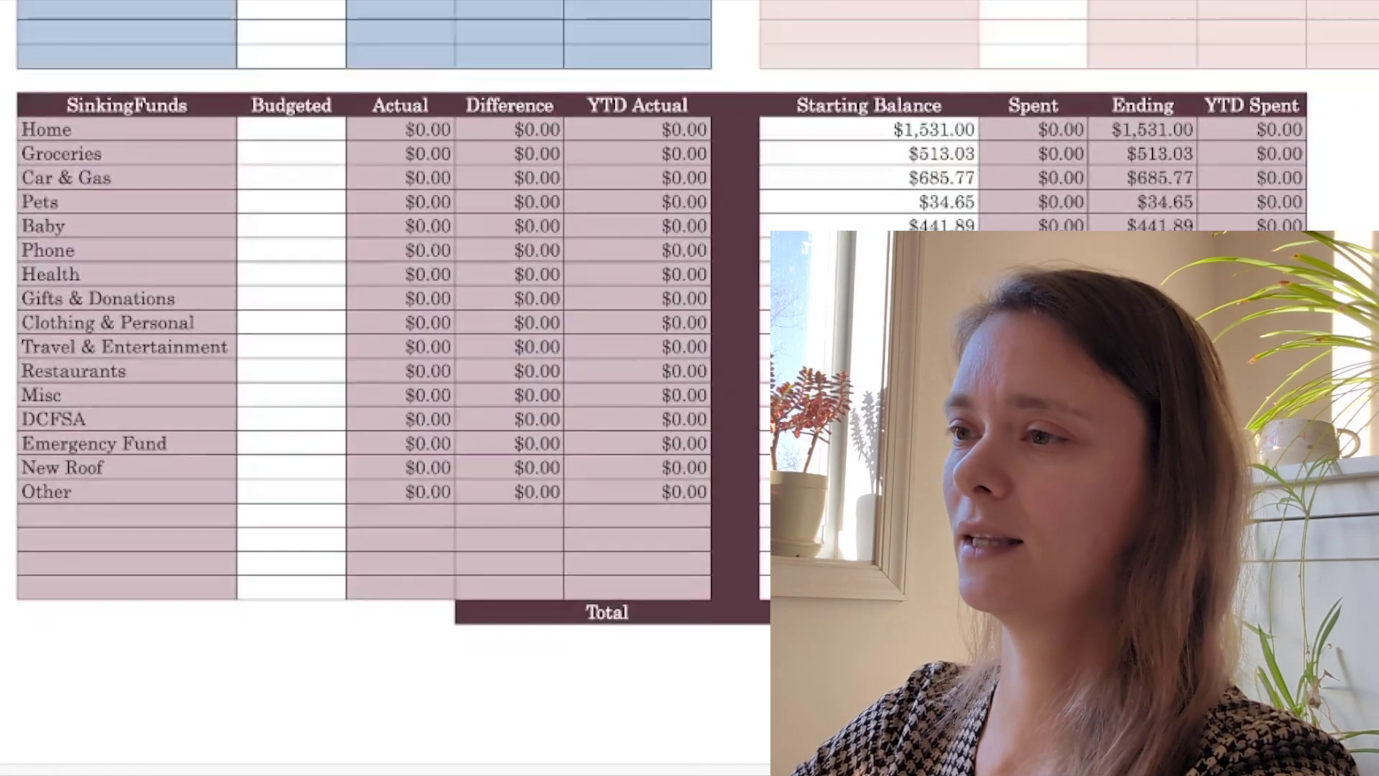
left_click(291, 130)
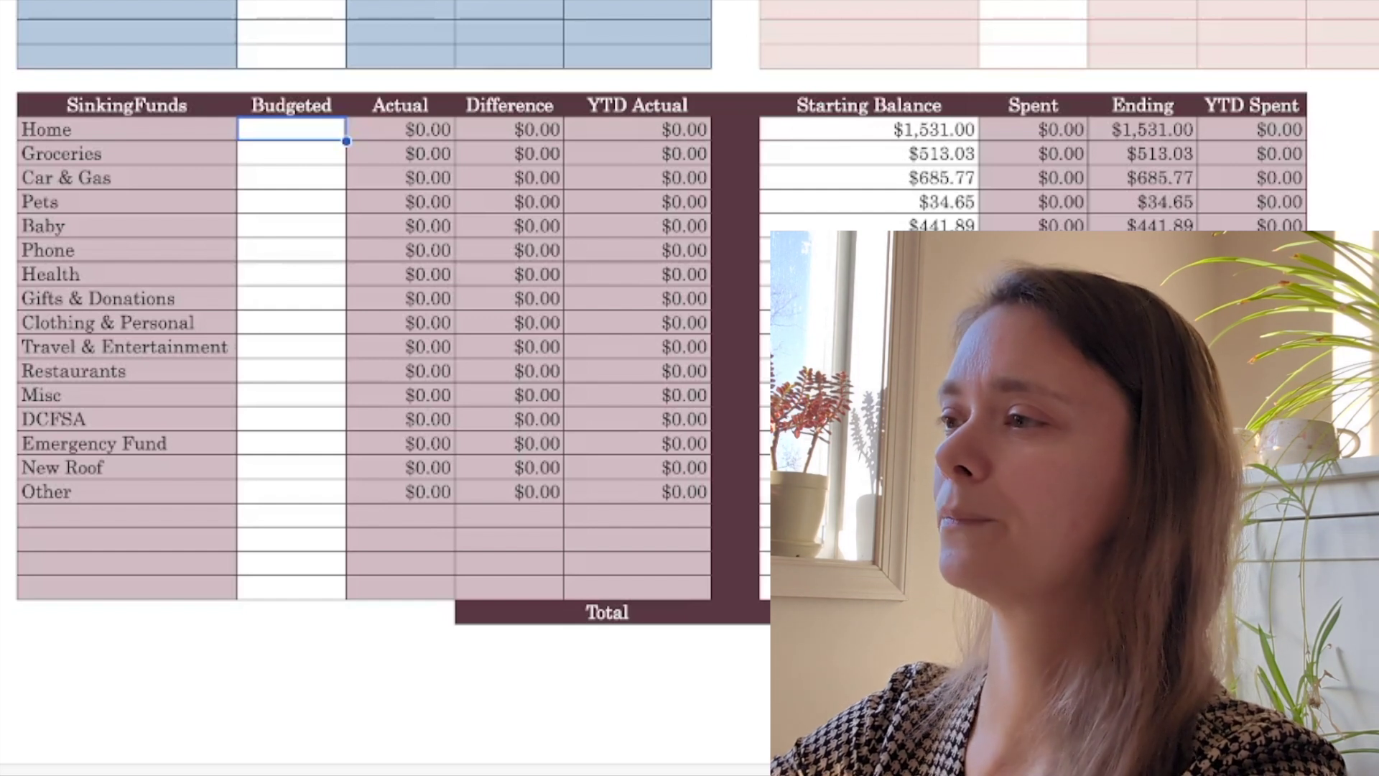
left_click_drag(870, 130, 869, 563)
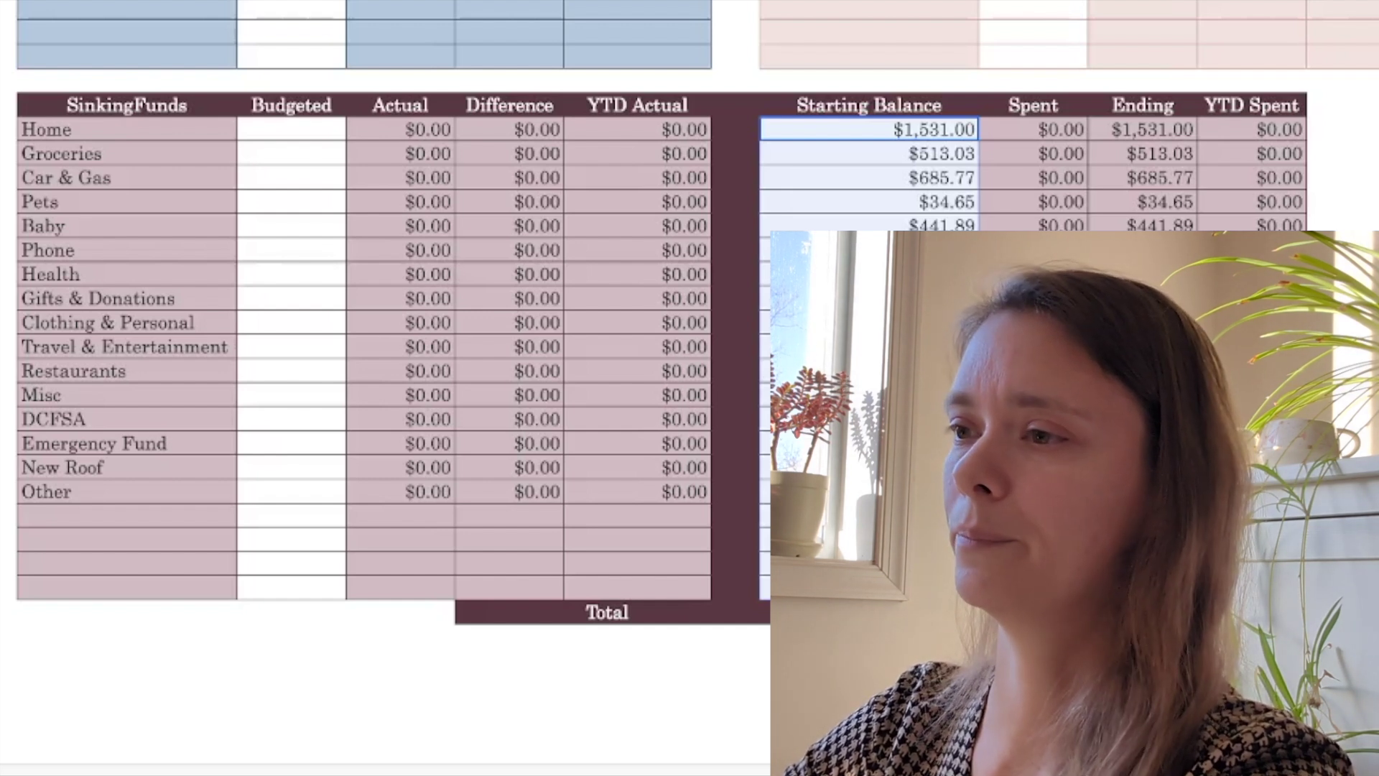
left_click(870, 299)
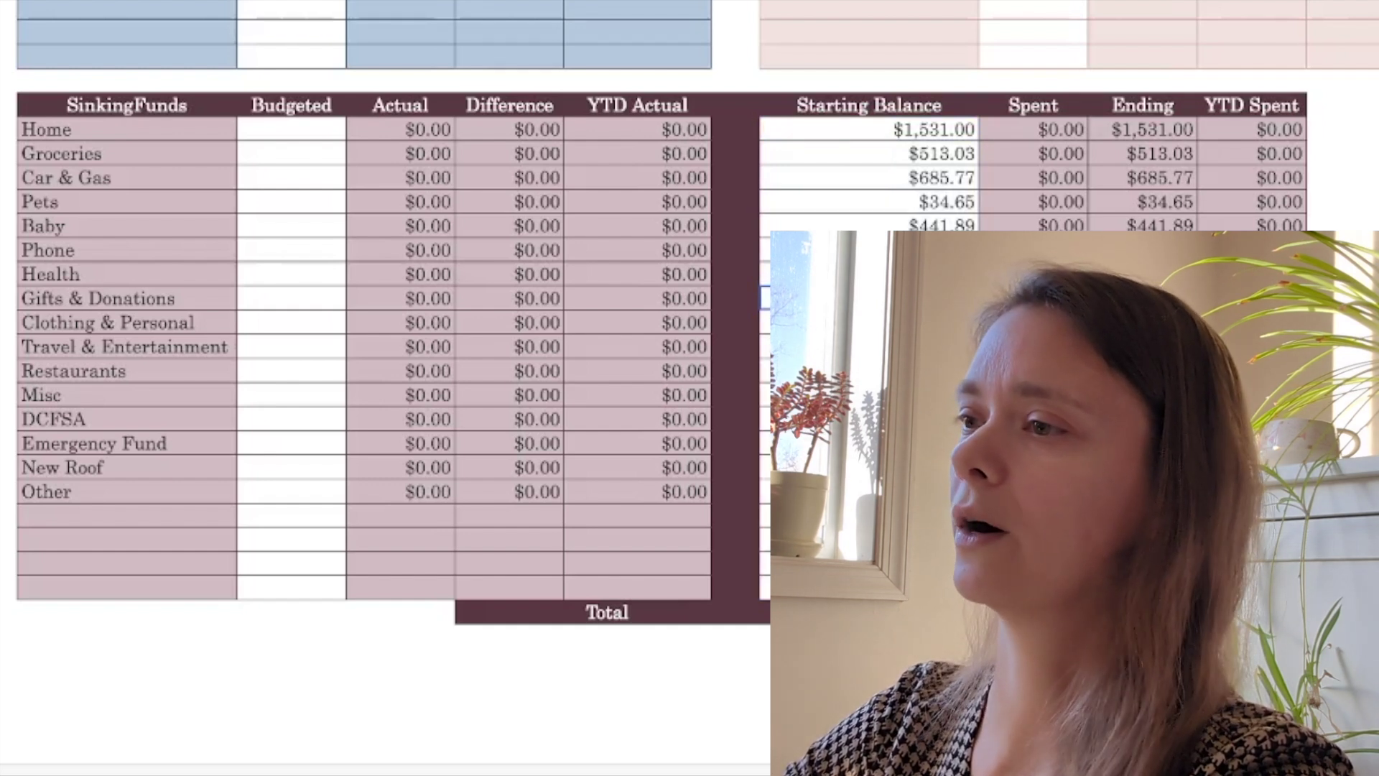
left_click(869, 153)
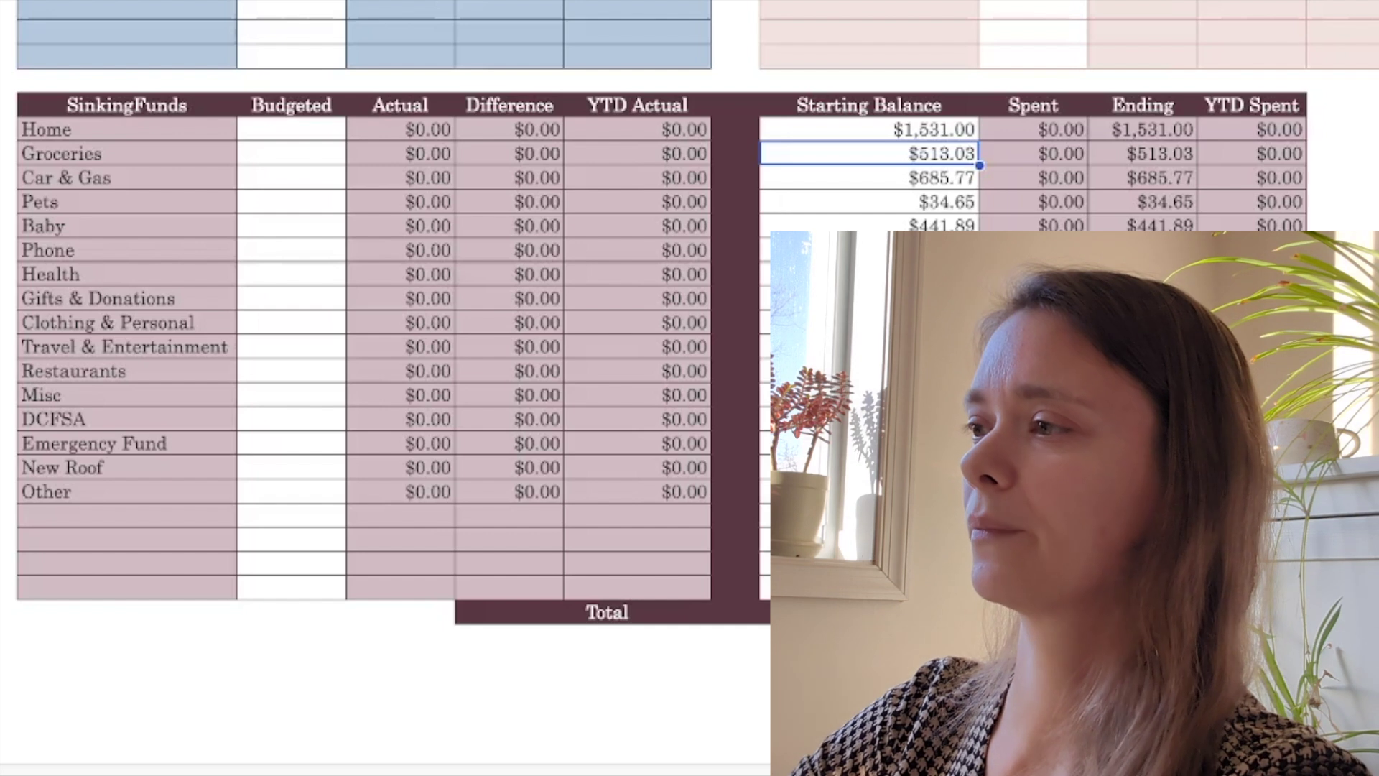
left_click(870, 129)
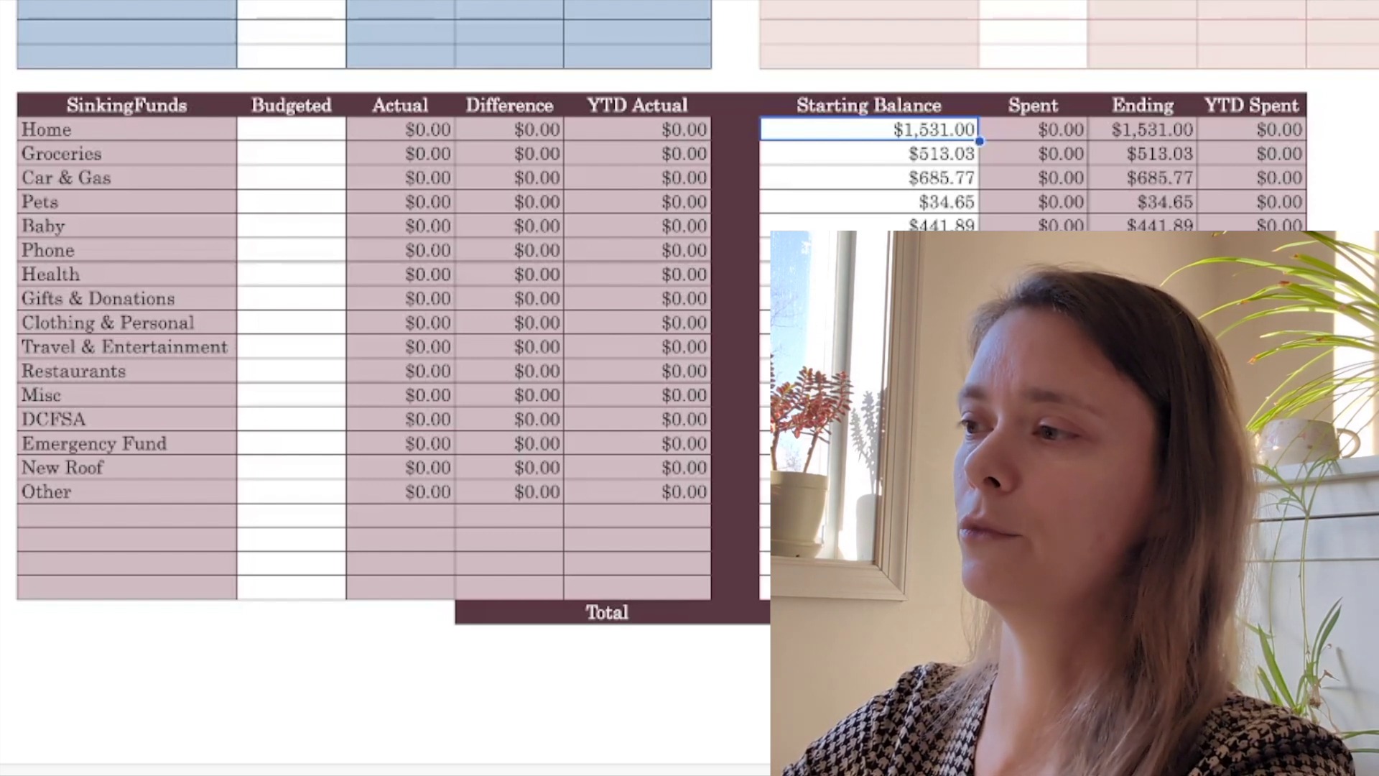
left_click(292, 129)
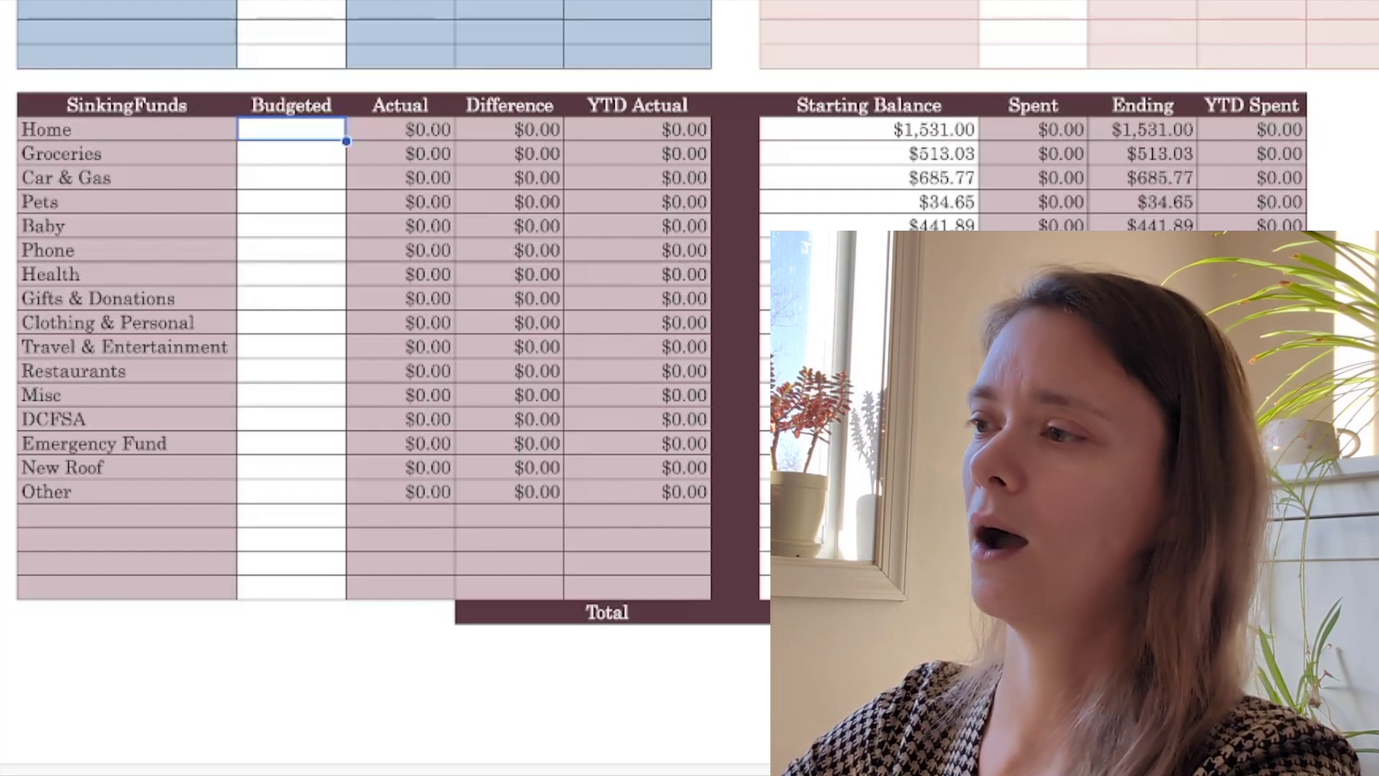
left_click(870, 395)
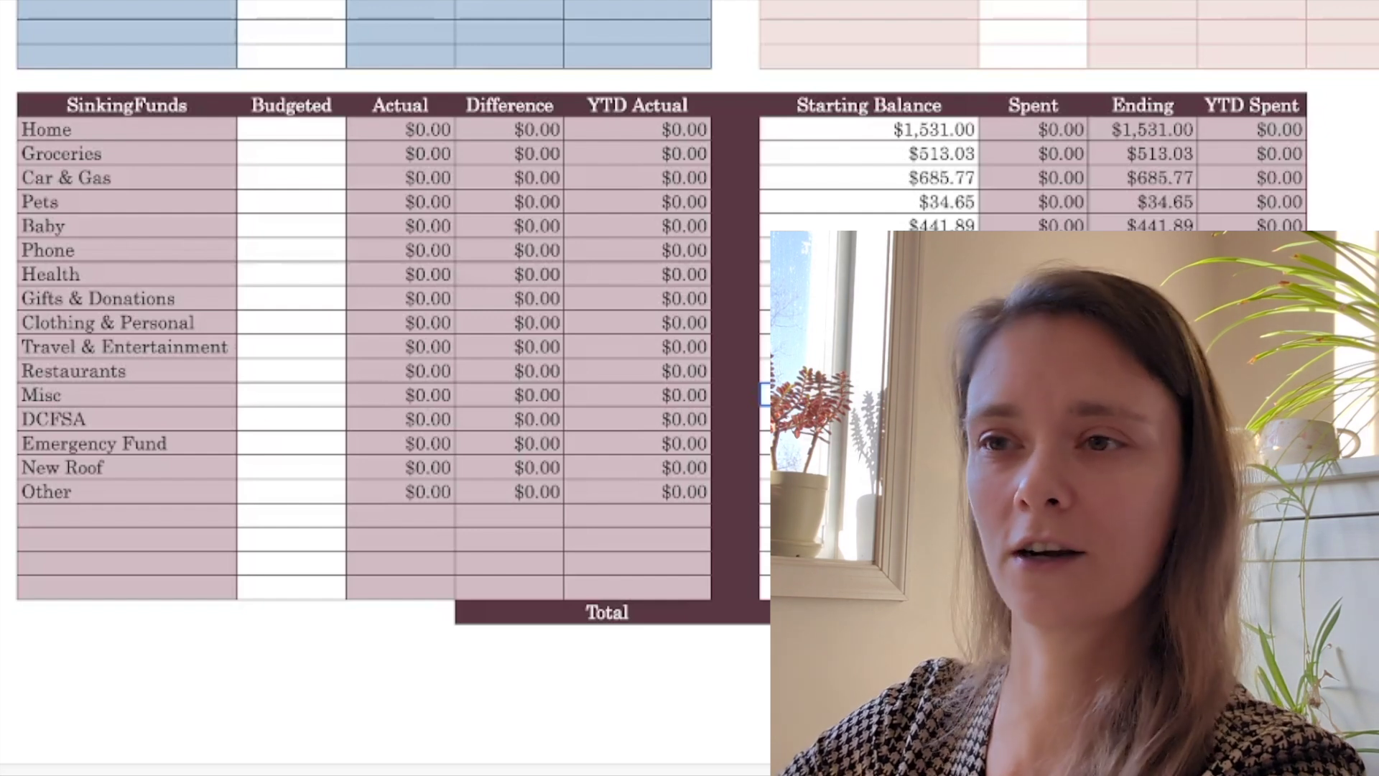
left_click(870, 275)
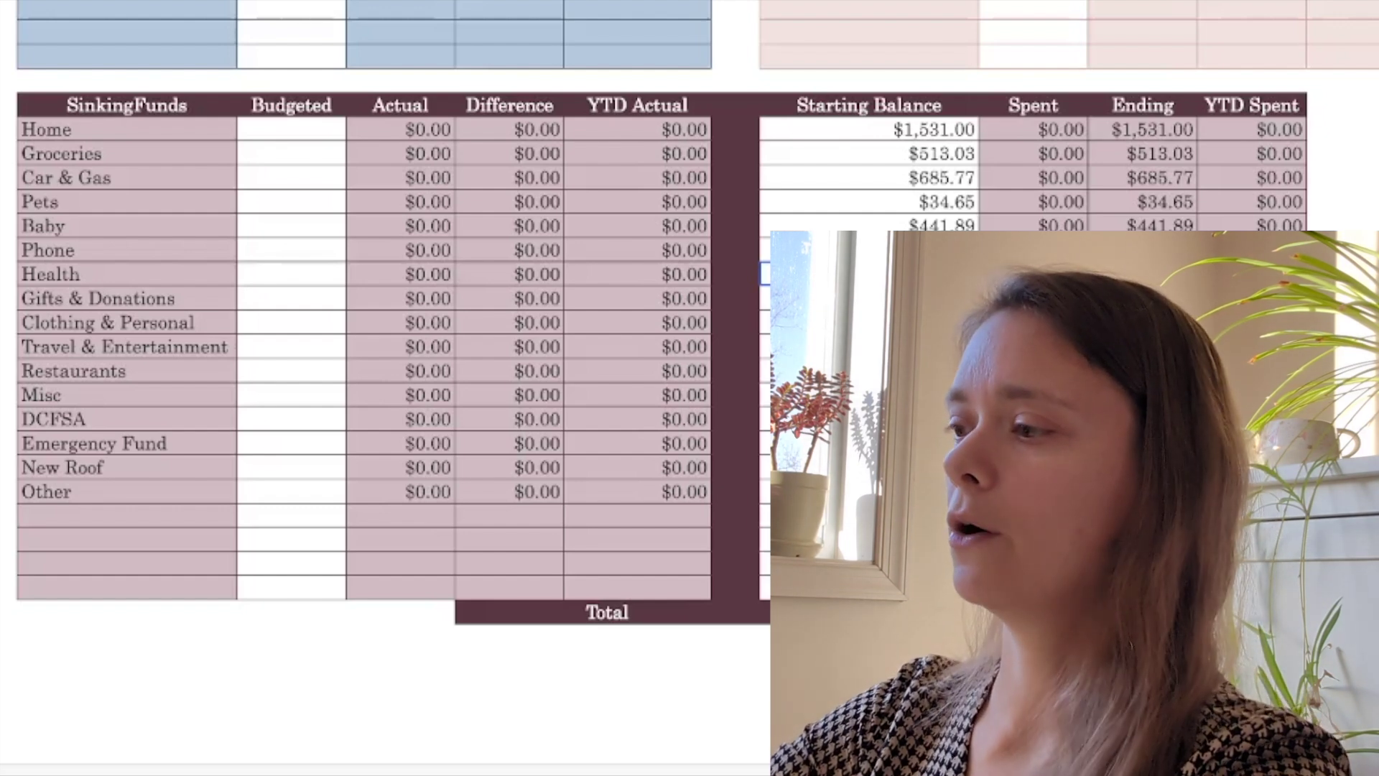
- Set the SinkingFunds budget to 900 for Home and 350 for Groceries
left_click(291, 131)
type("900")
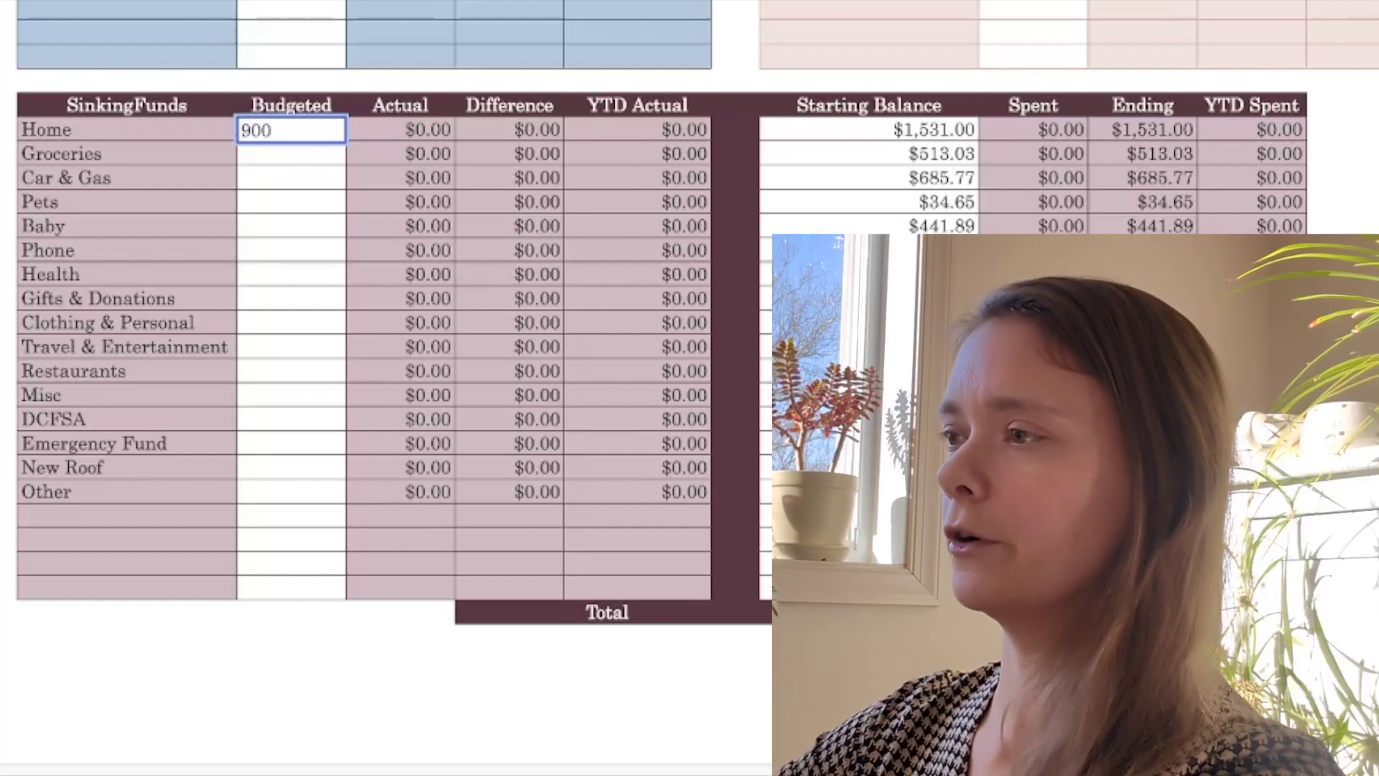
key("Return")
type("350")
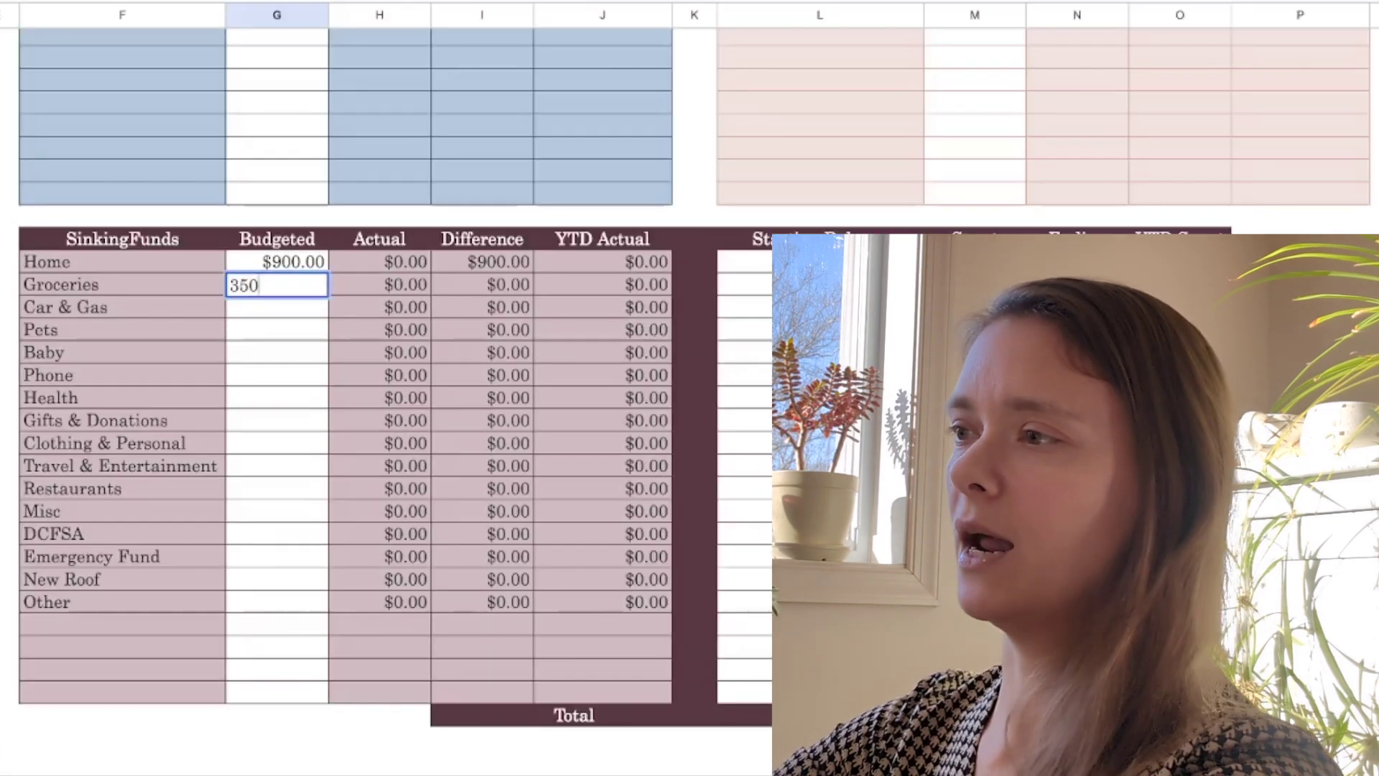
key("Return")
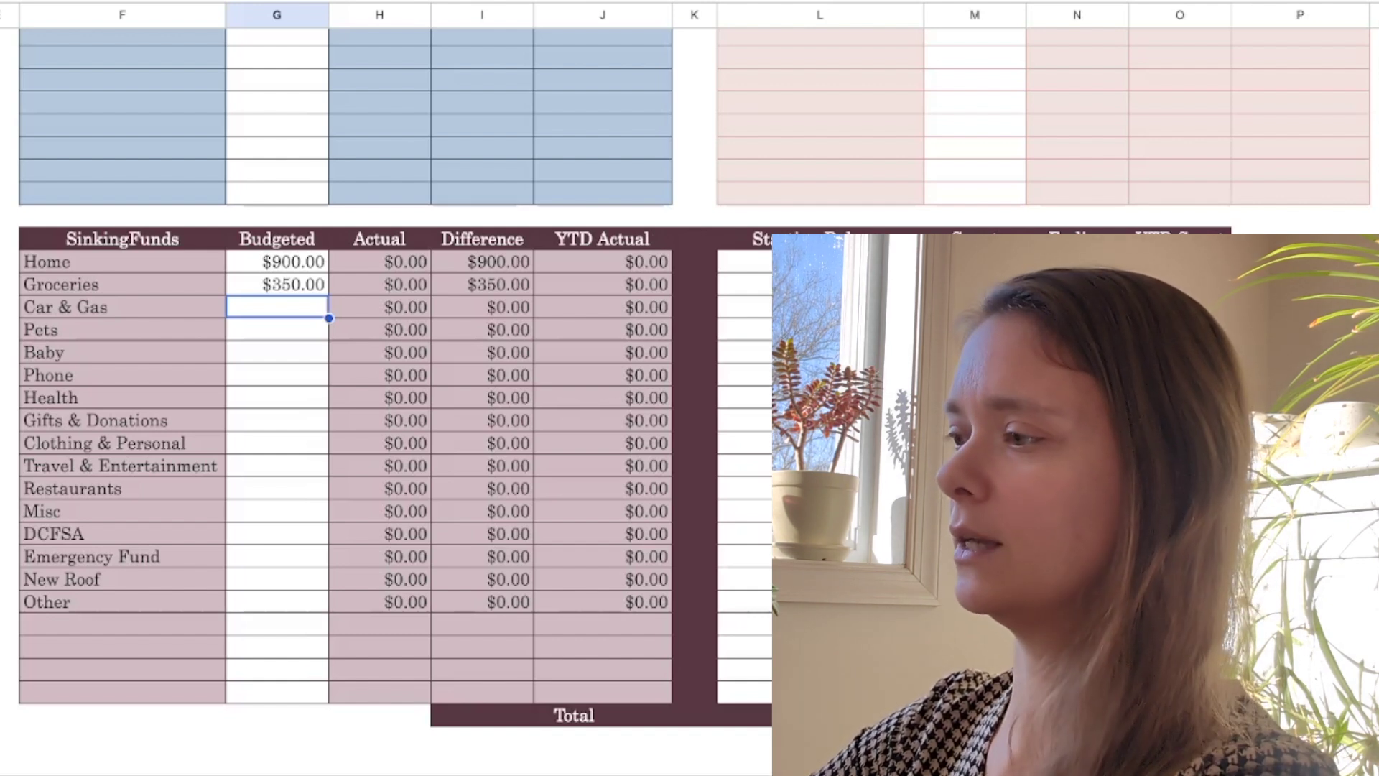
- Set the SinkingFunds budget to 150 for Car & Gas and 50 for Pets
type("150")
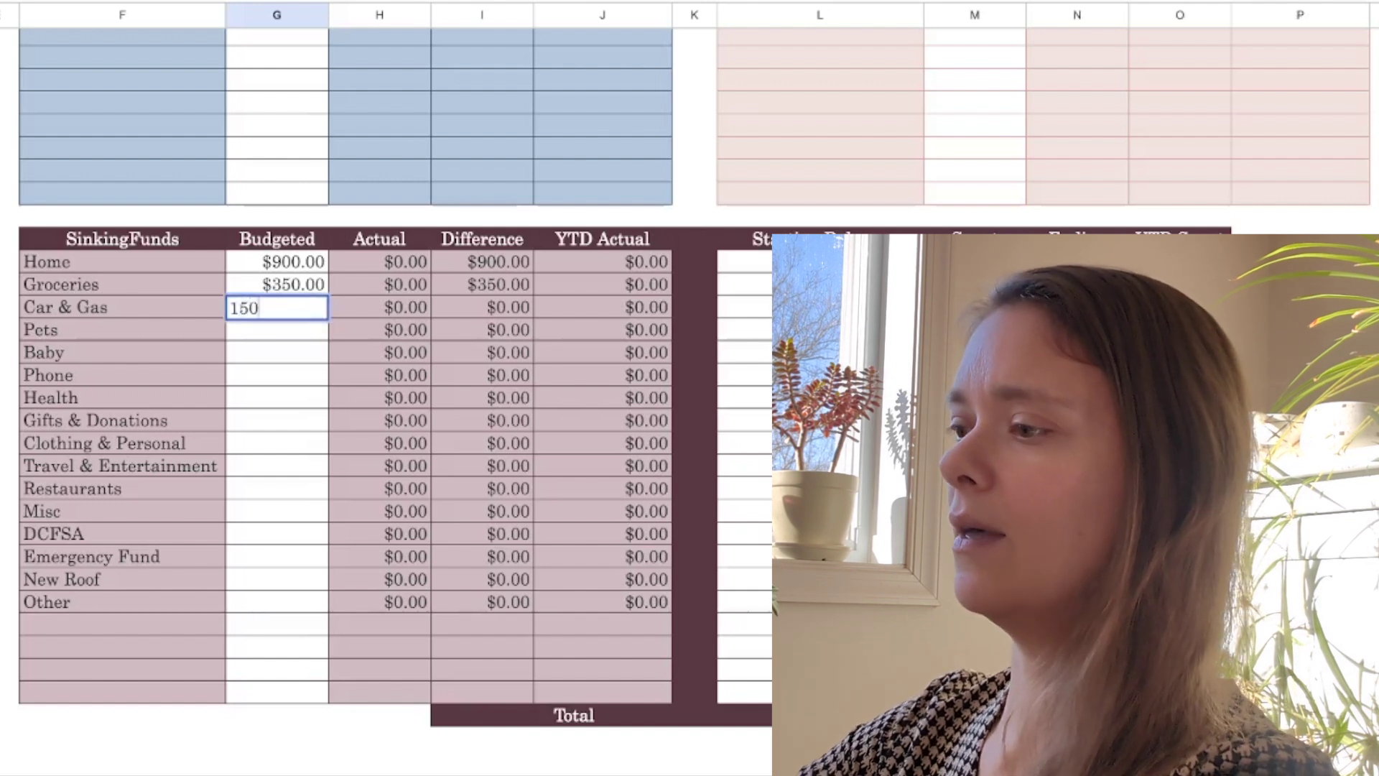
key("Return")
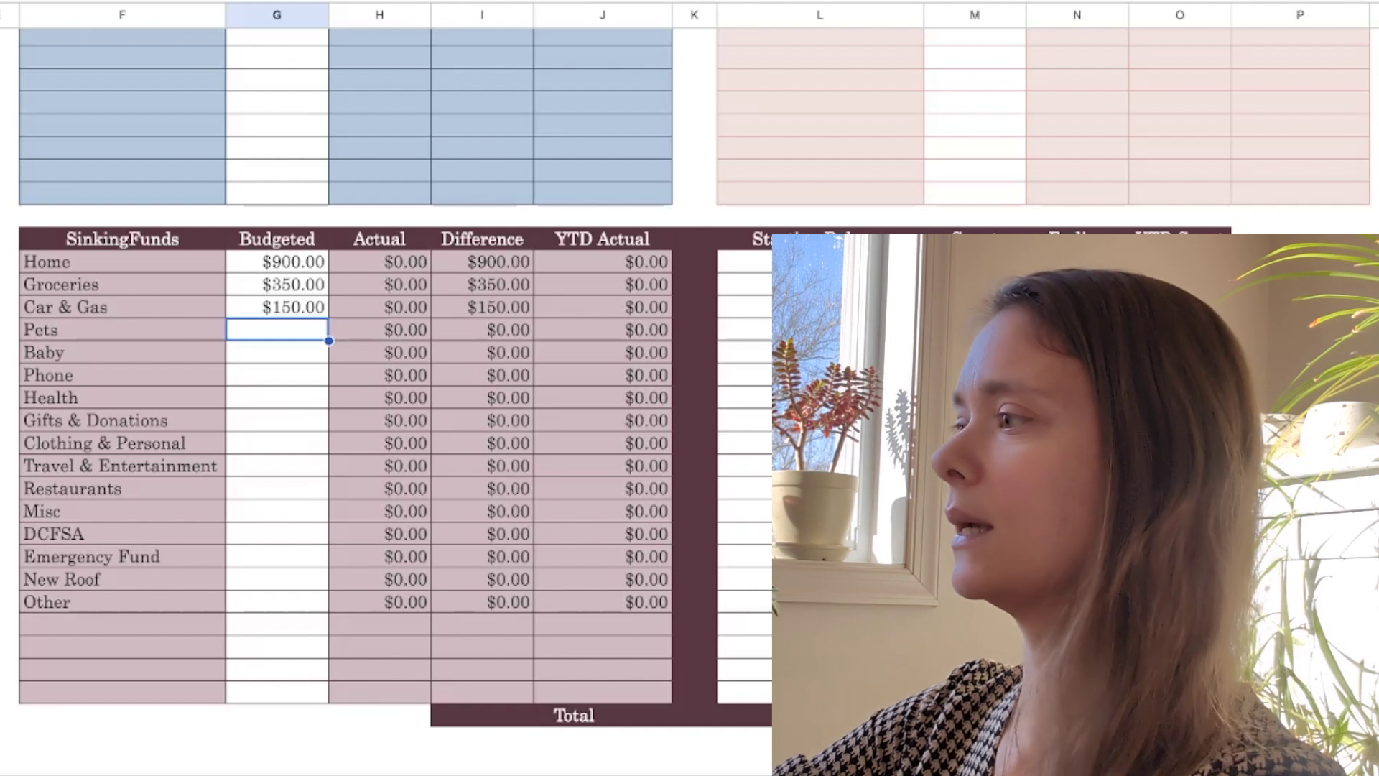
type("50")
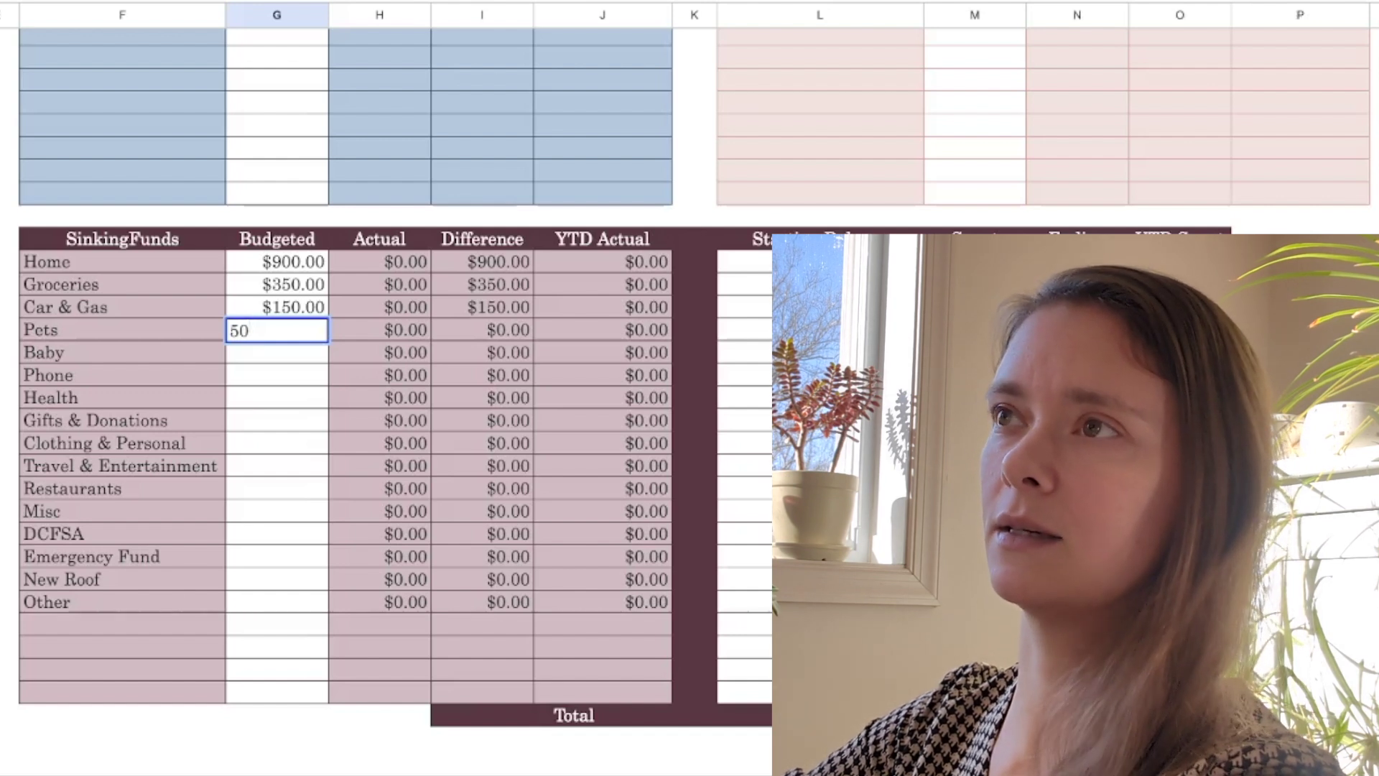
key("Return")
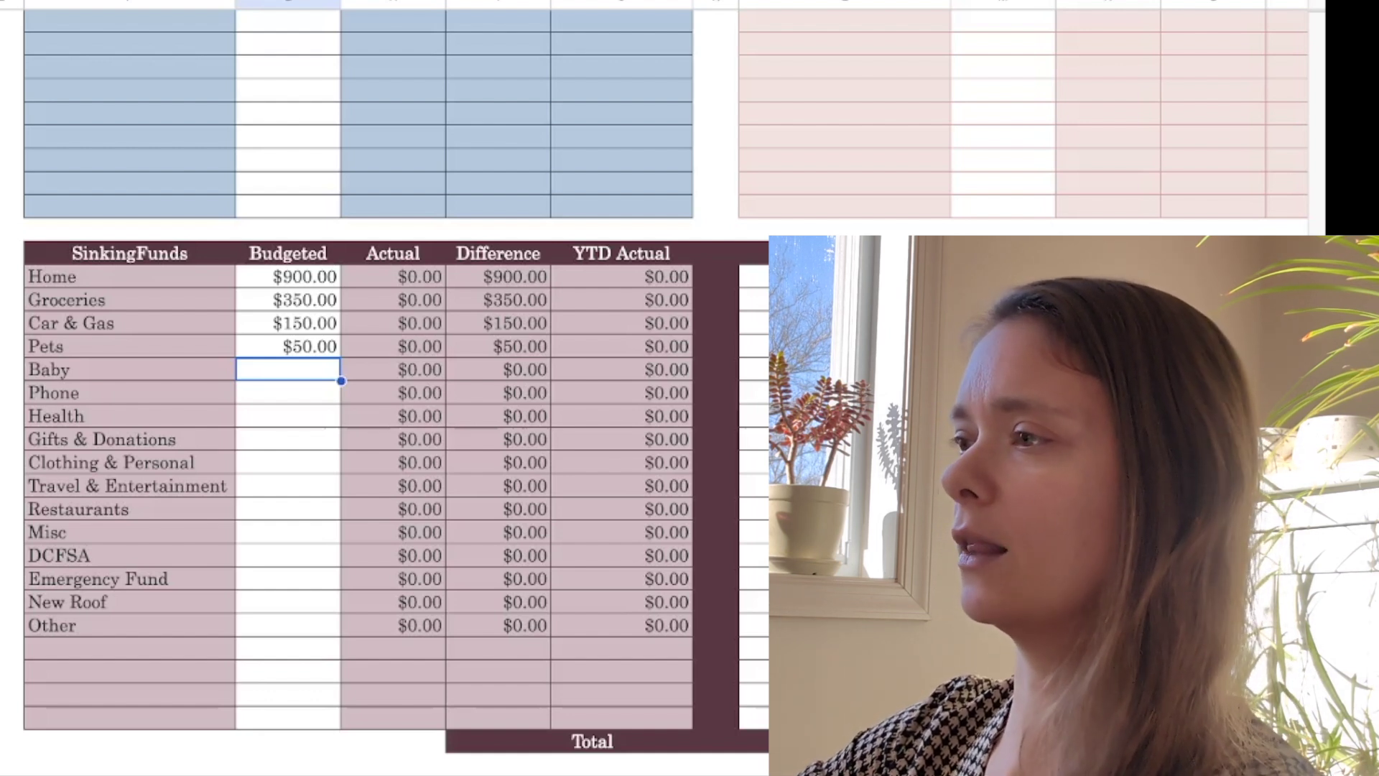
- Set the SinkingFunds budget for Baby to 30
type("30")
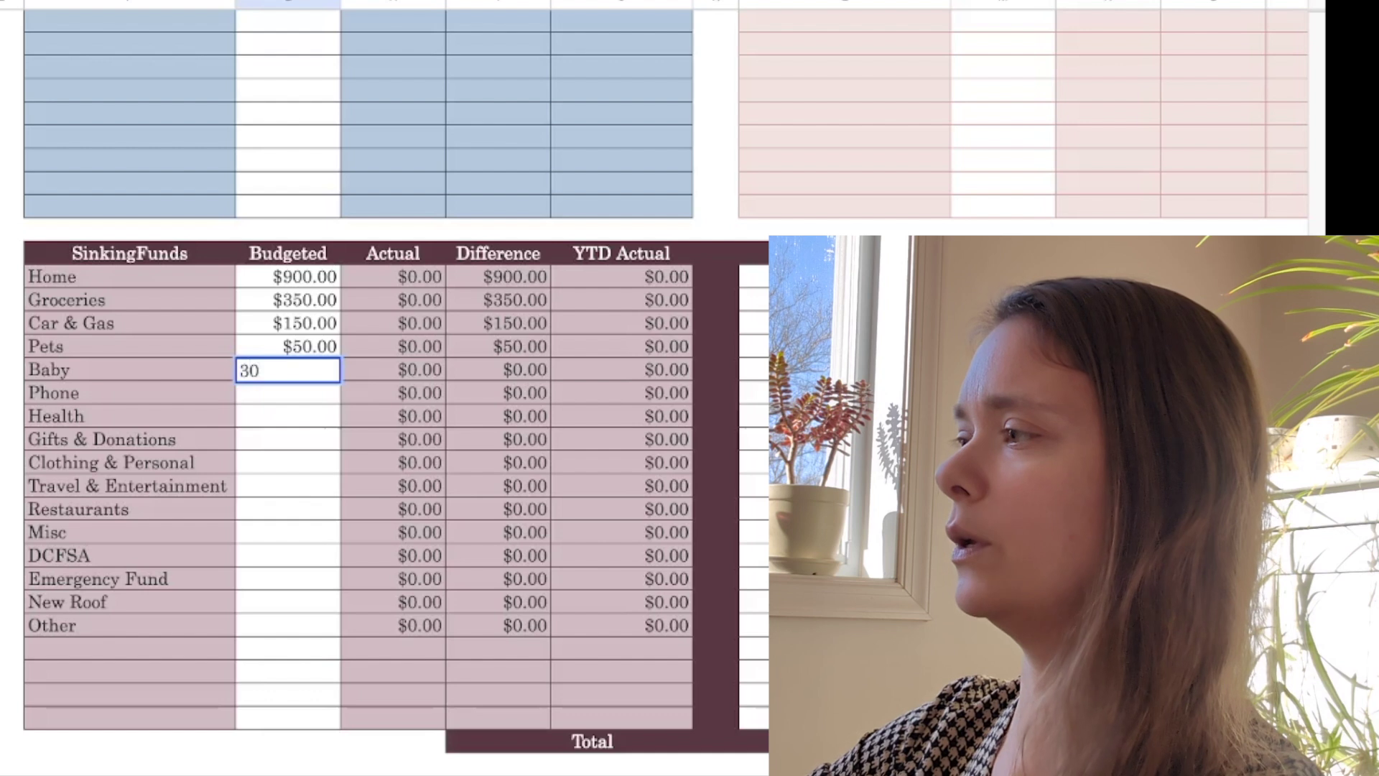
key("Return")
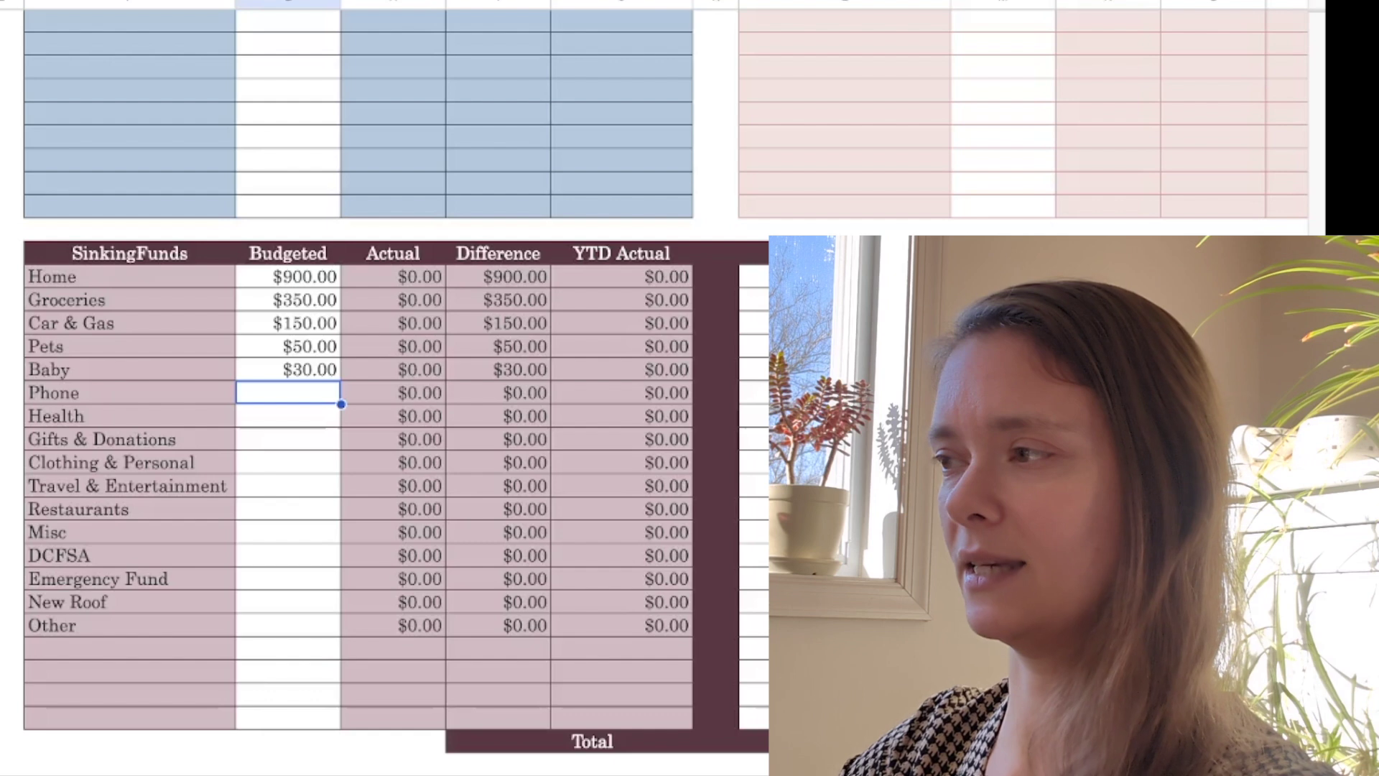
- Compare the starting balances of the Health, Pets and Baby categories in the SinkingFunds table
left_click(845, 417)
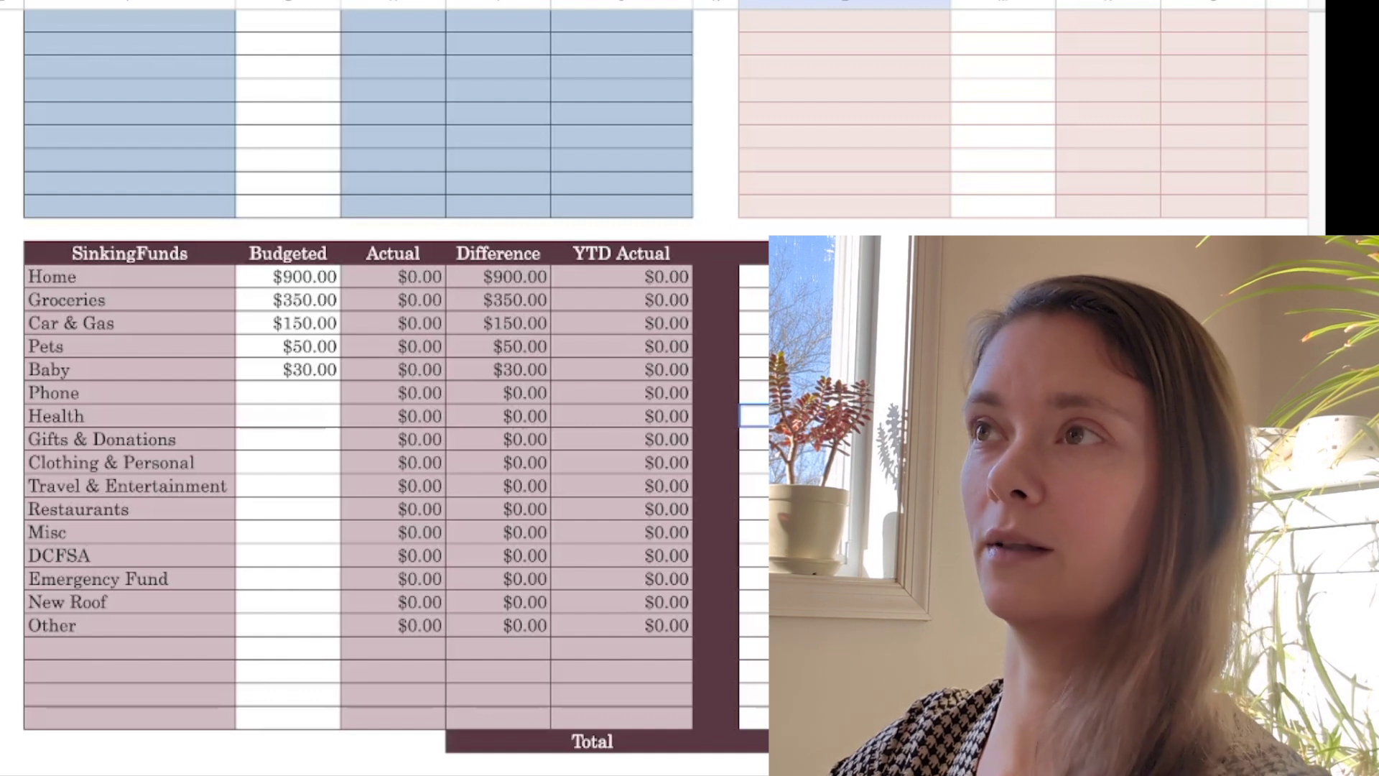
left_click(846, 347)
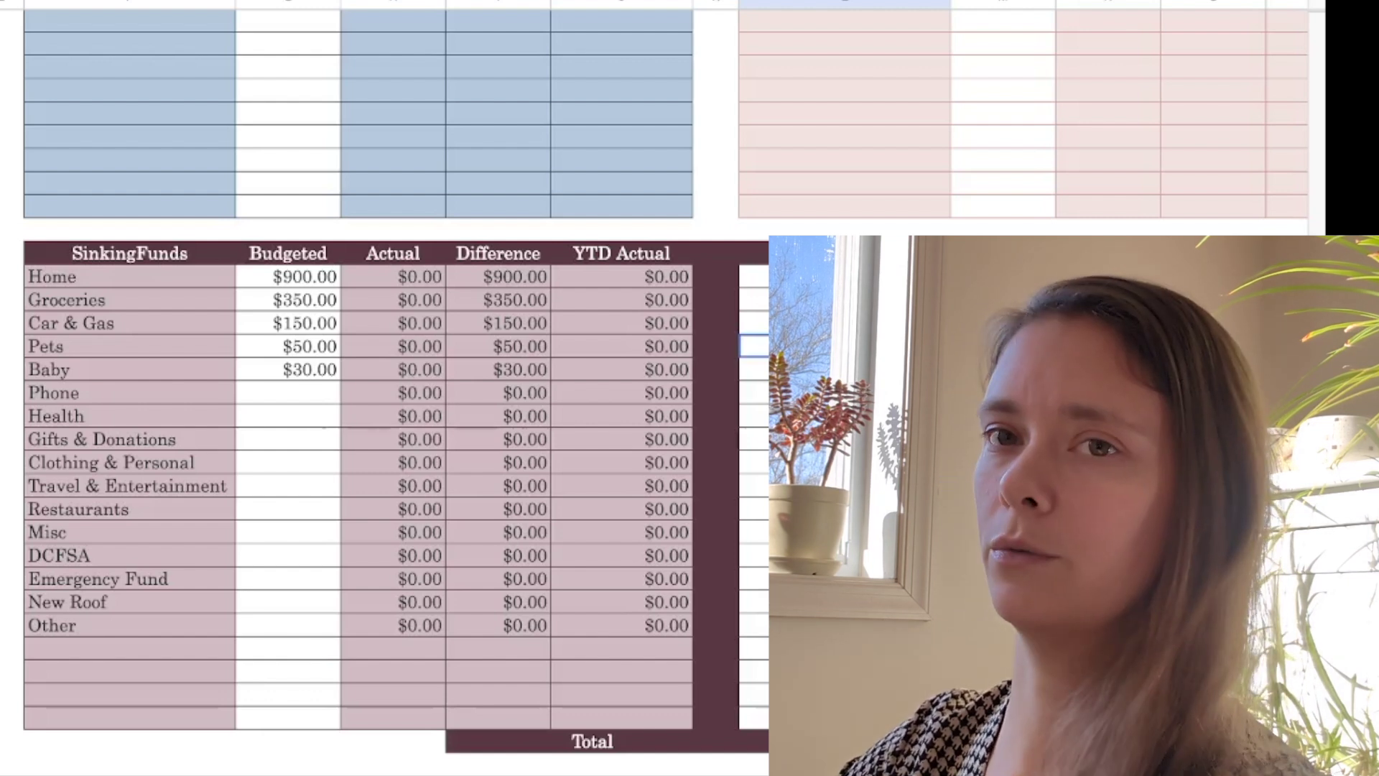
left_click(845, 369)
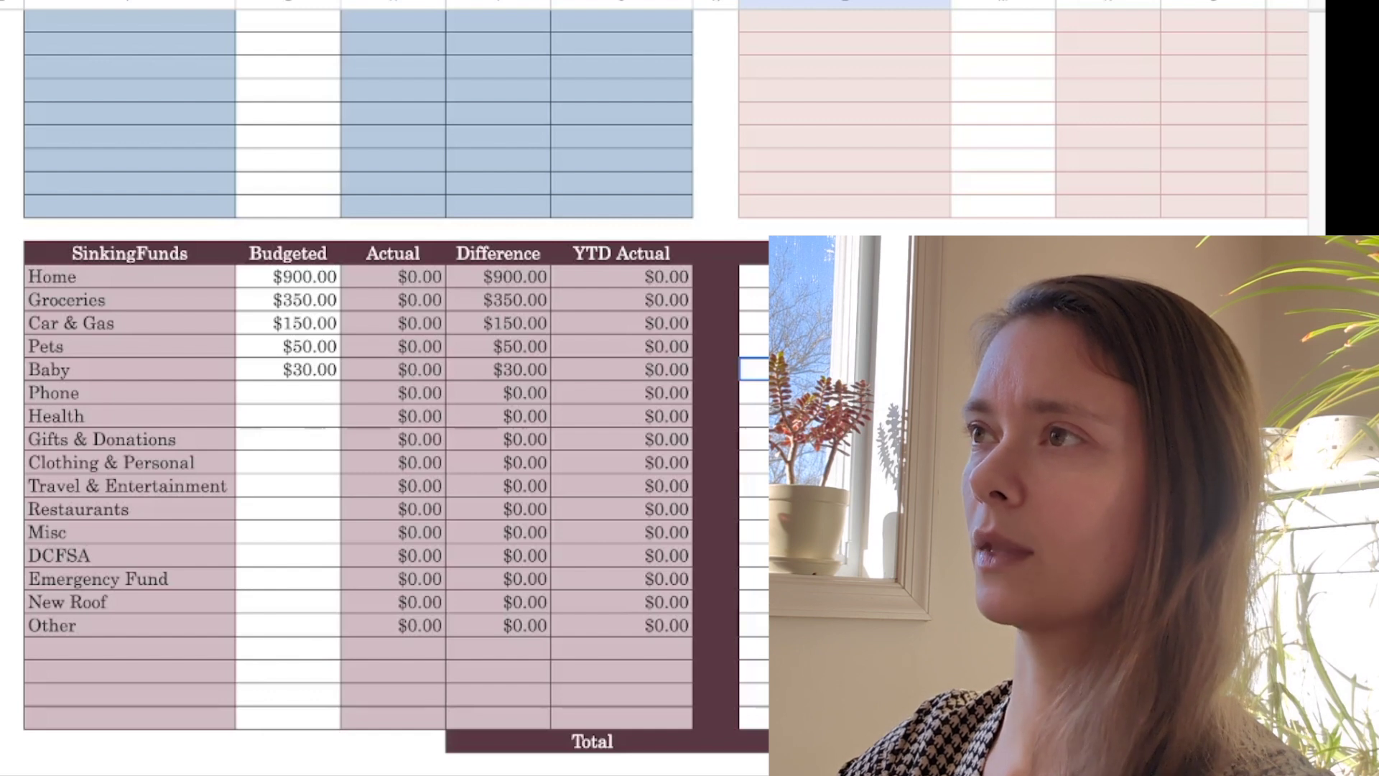
left_click(845, 416)
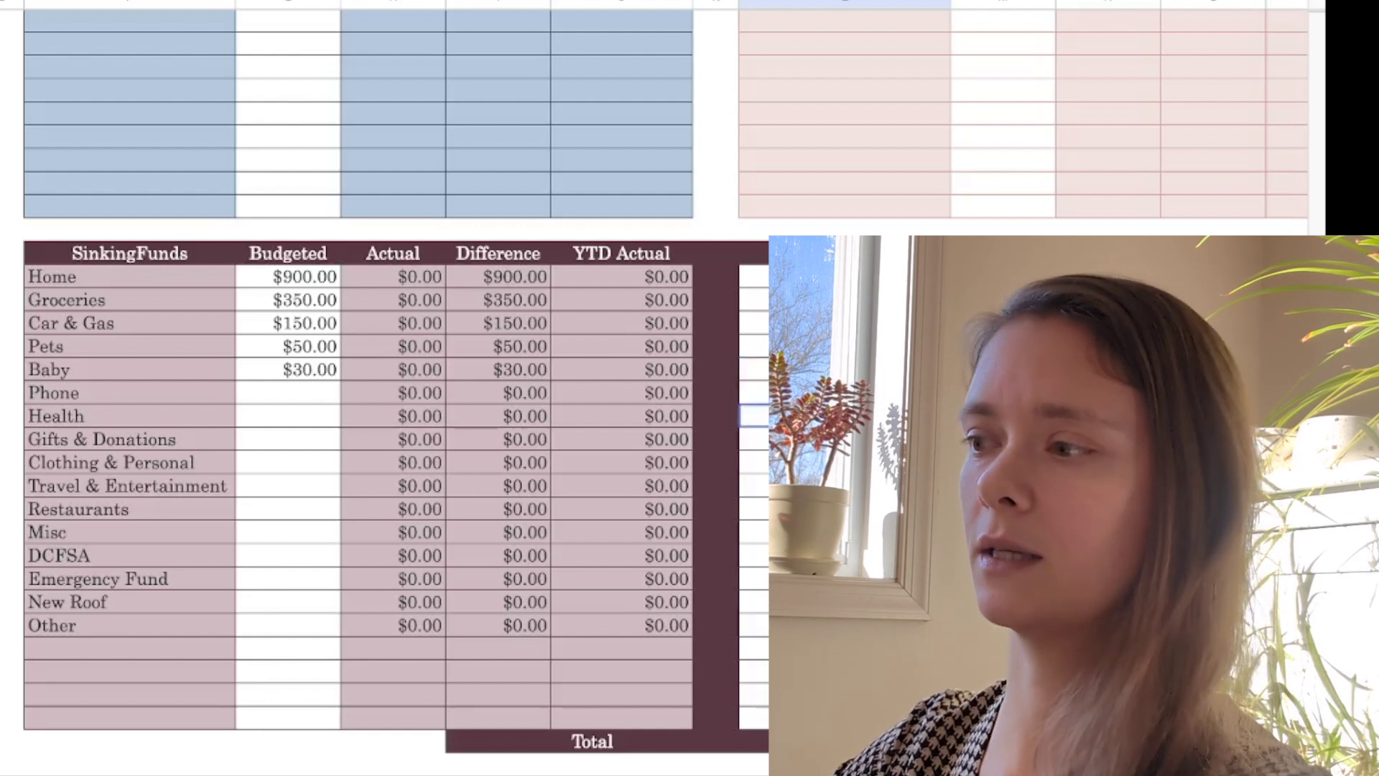
left_click(844, 369)
left_click(845, 416)
left_click(845, 370)
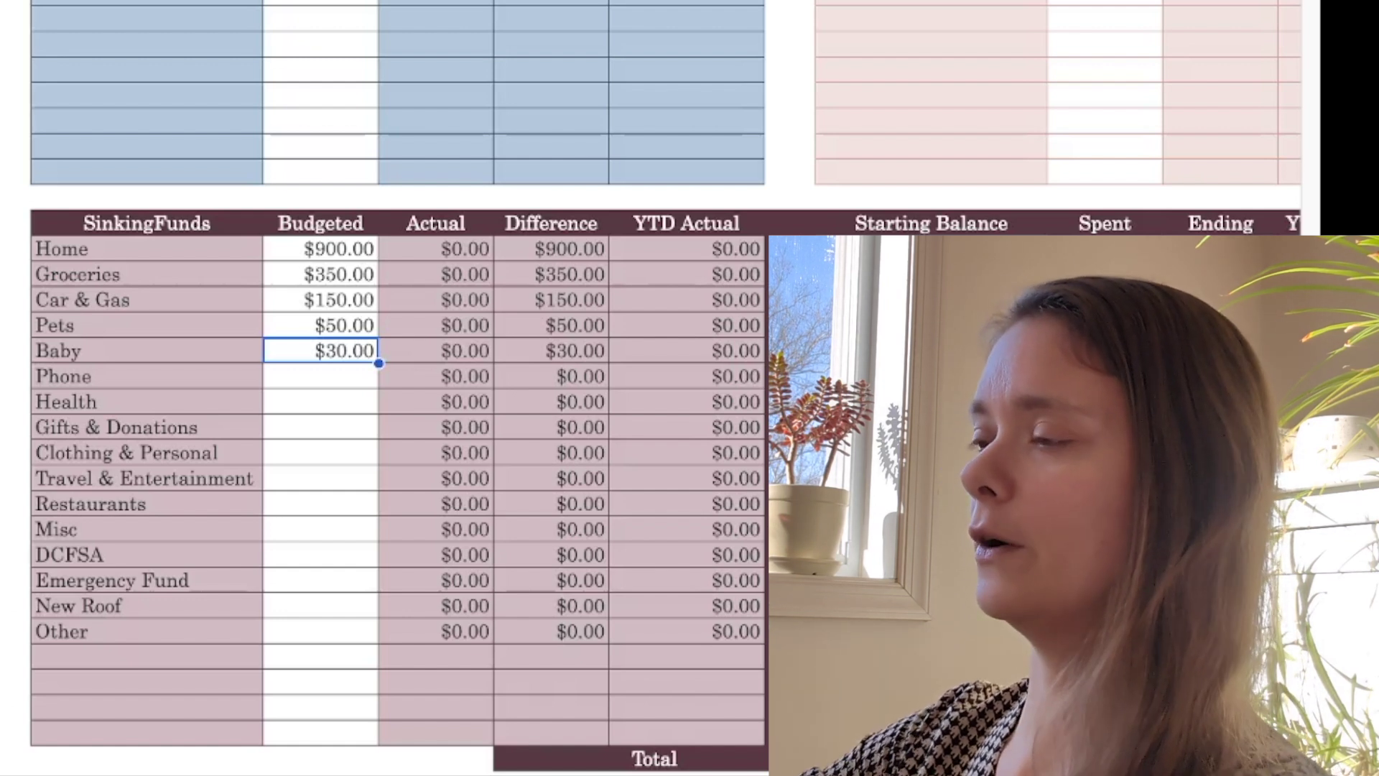
- Set the SinkingFunds budget to 55 for Phone and 10 for Health
key("Return")
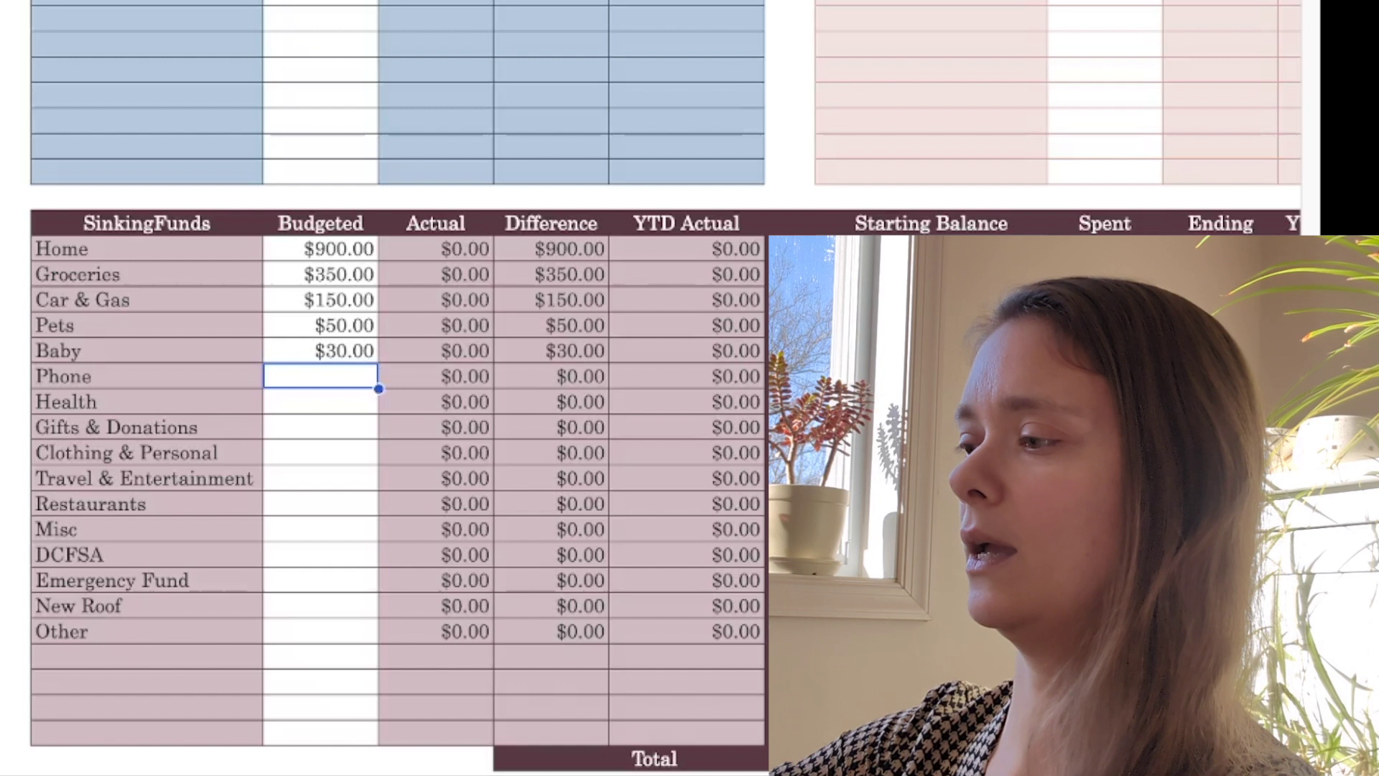
type("55")
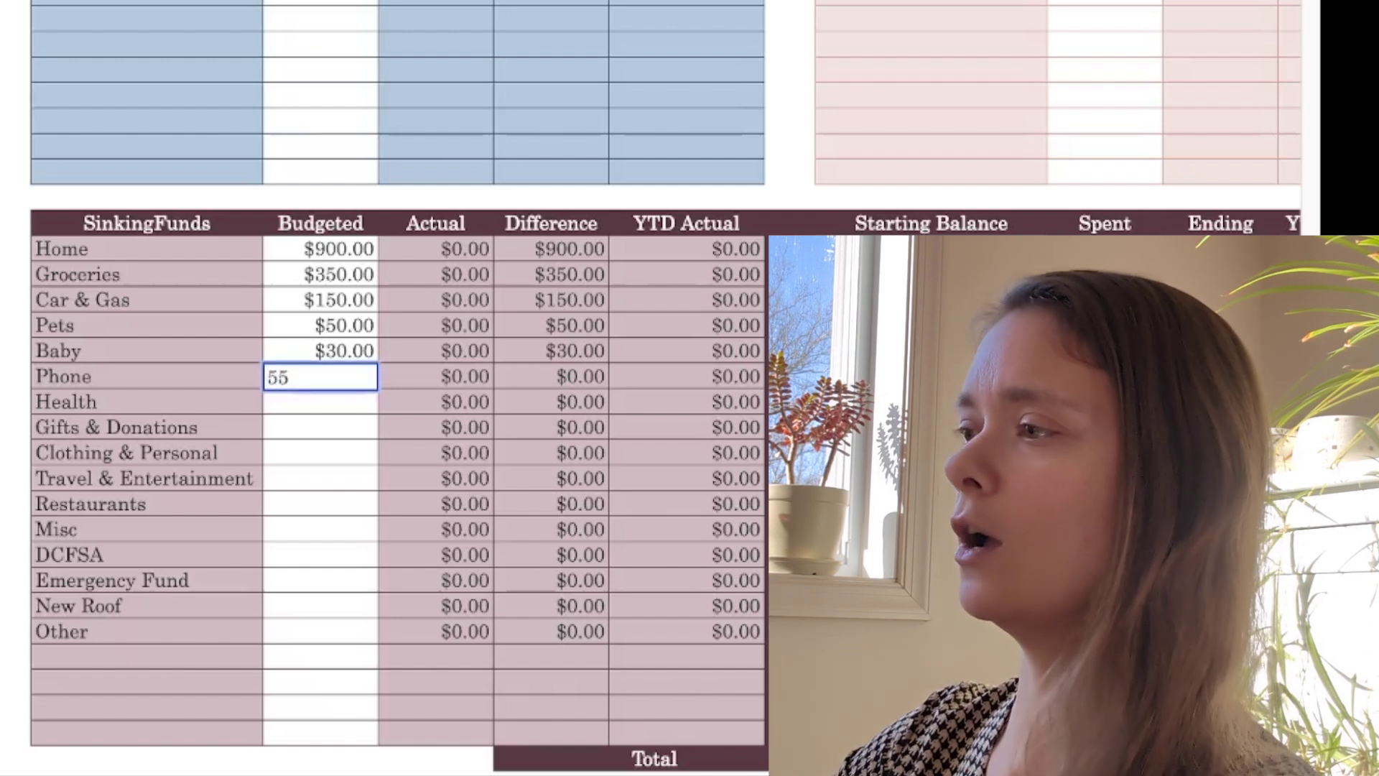
key("Return")
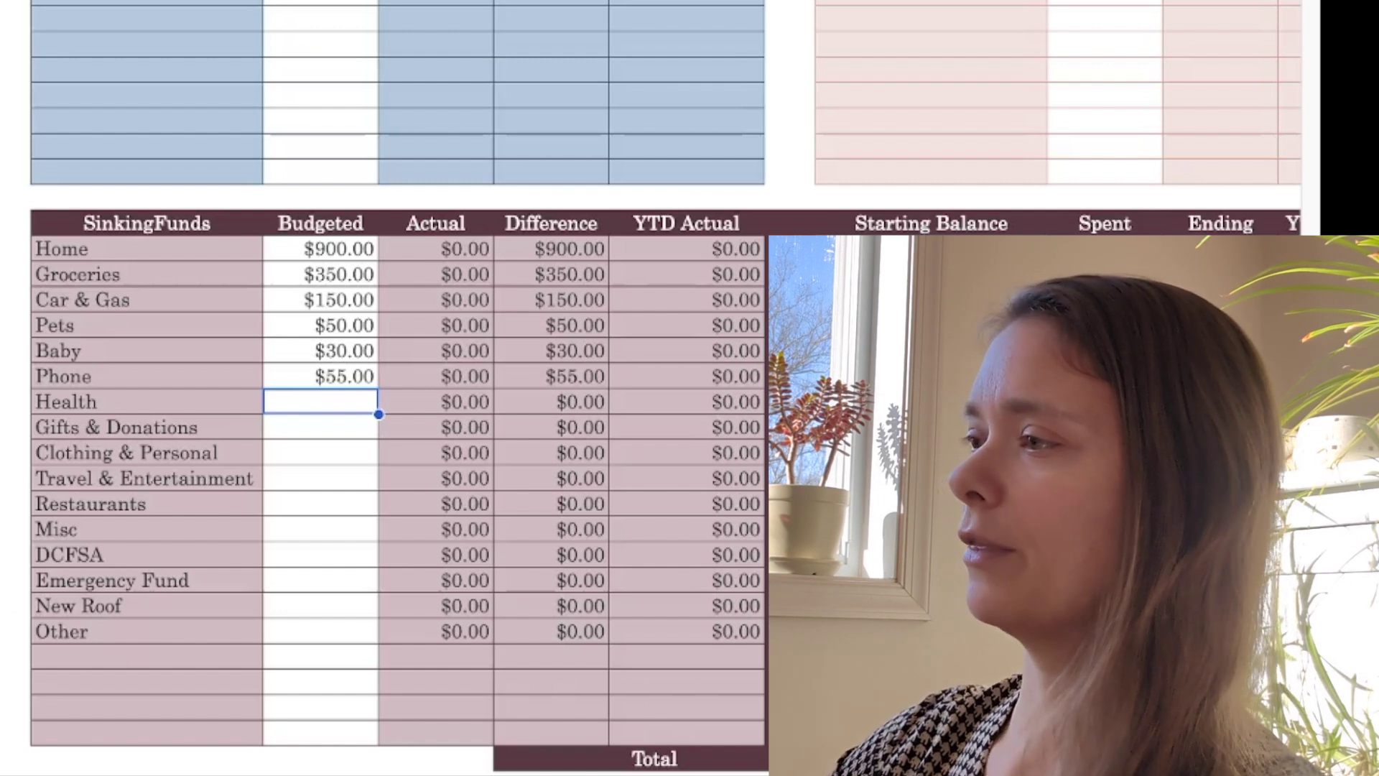
type("10")
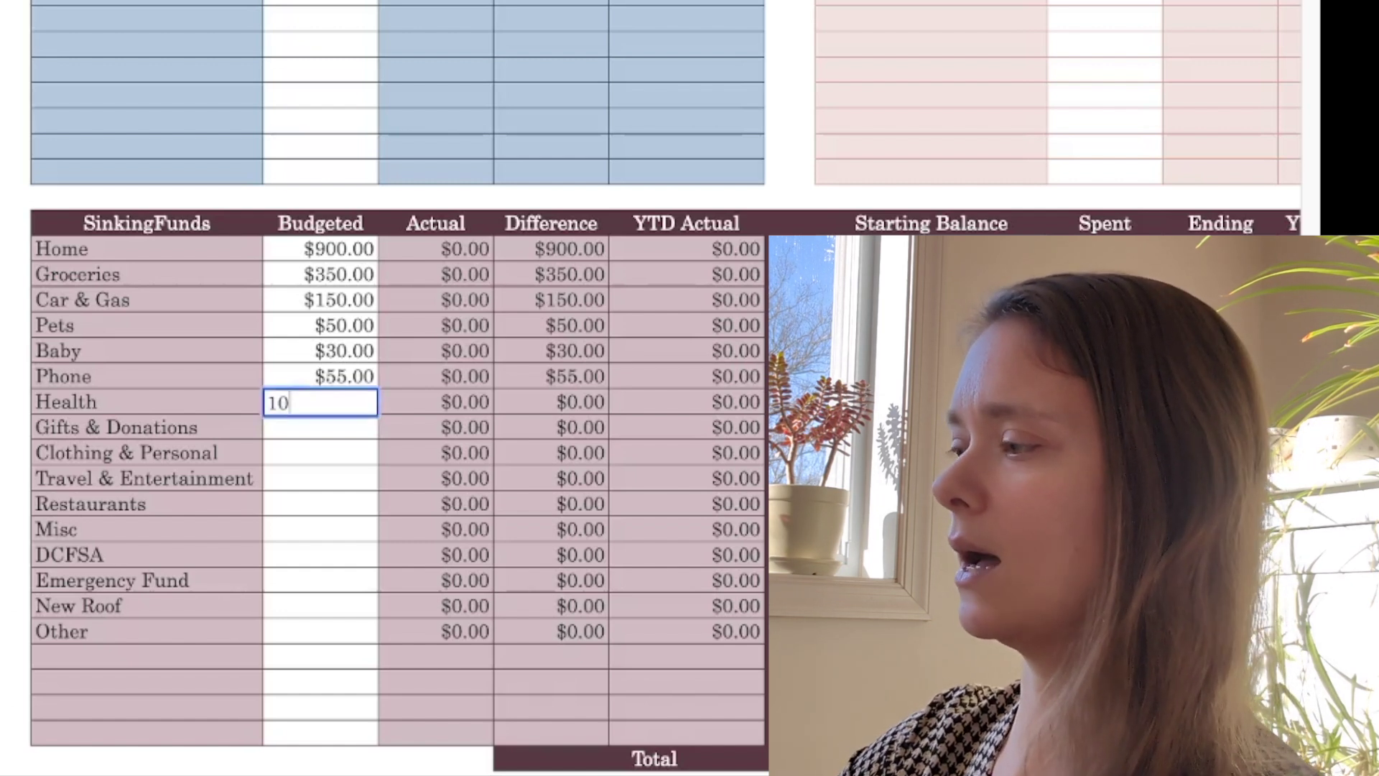
key("Return")
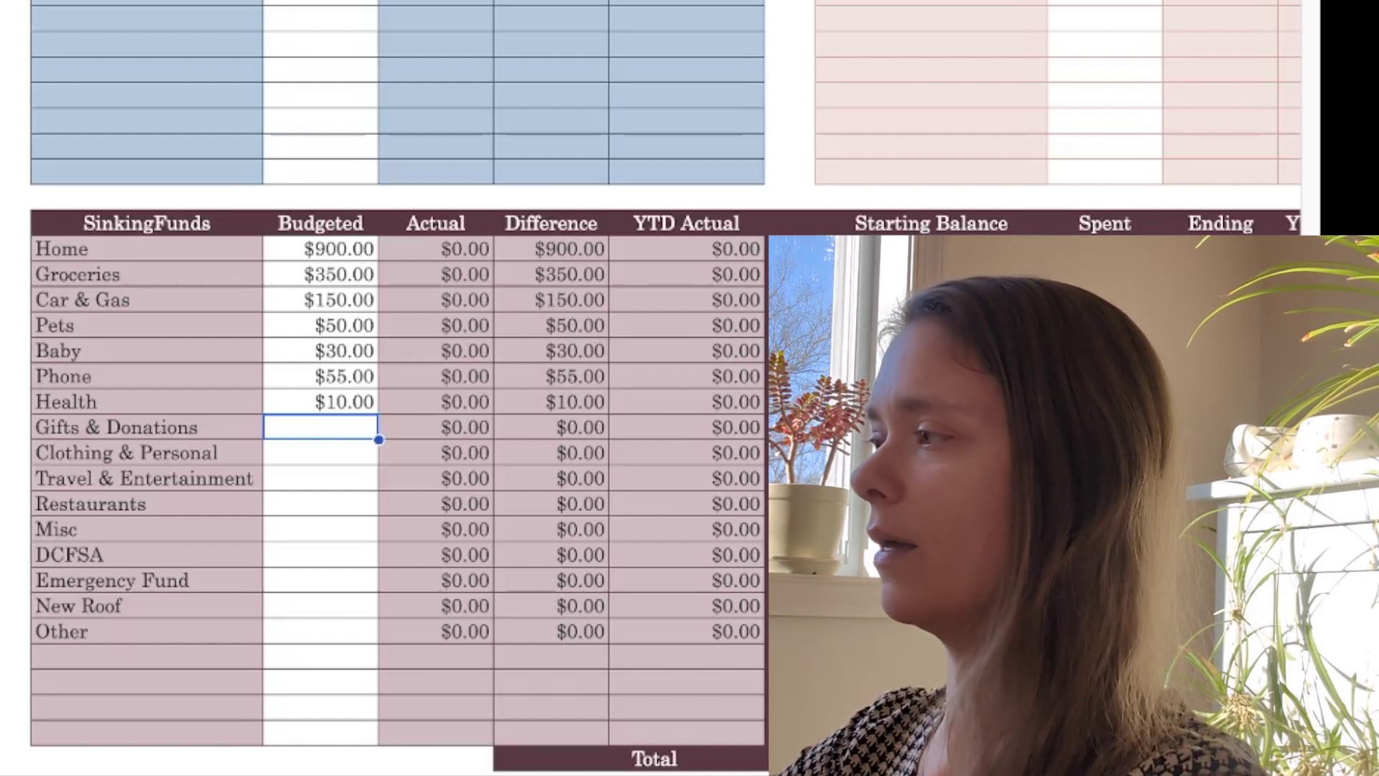
- Set the SinkingFunds budget to 50 for Gifts & Donations and 5 for Clothing & Personal
type("50")
key("Return")
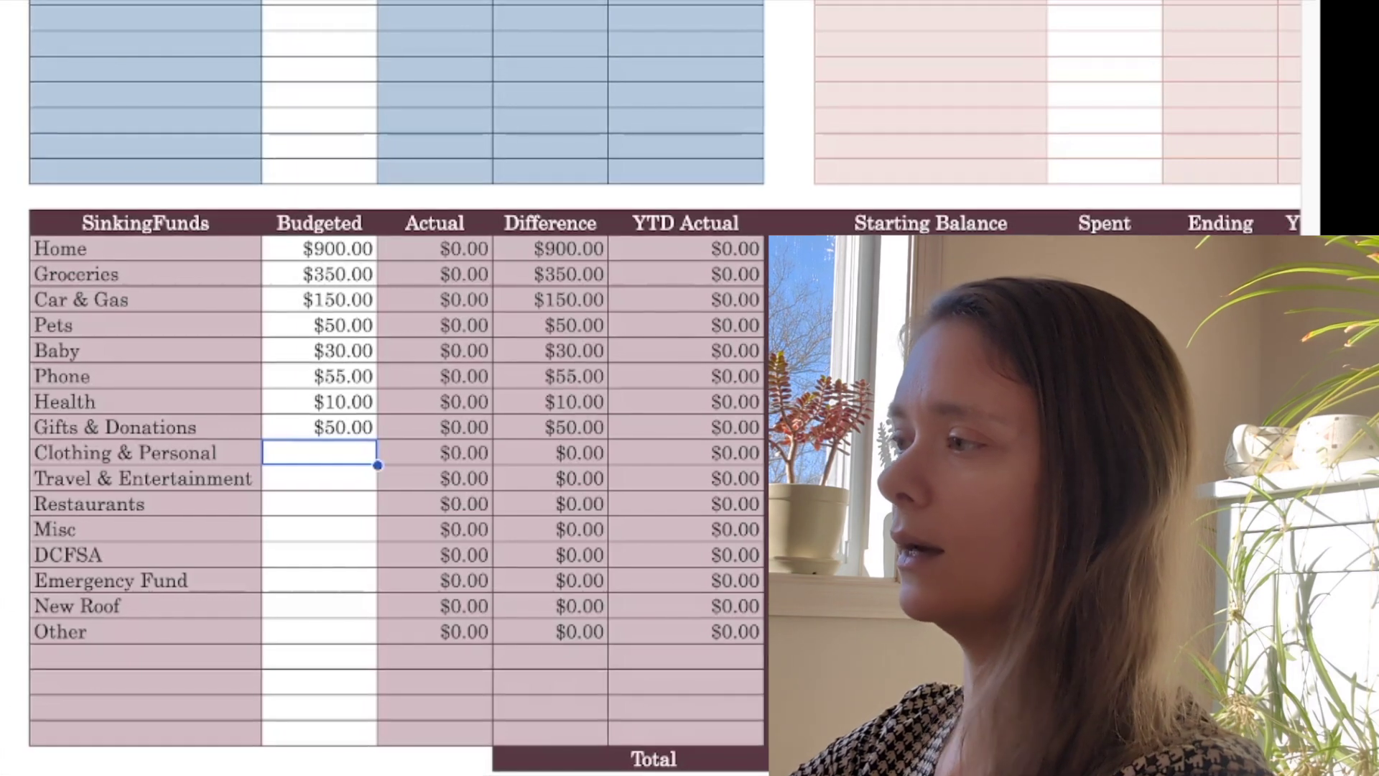
type("5")
key("Return")
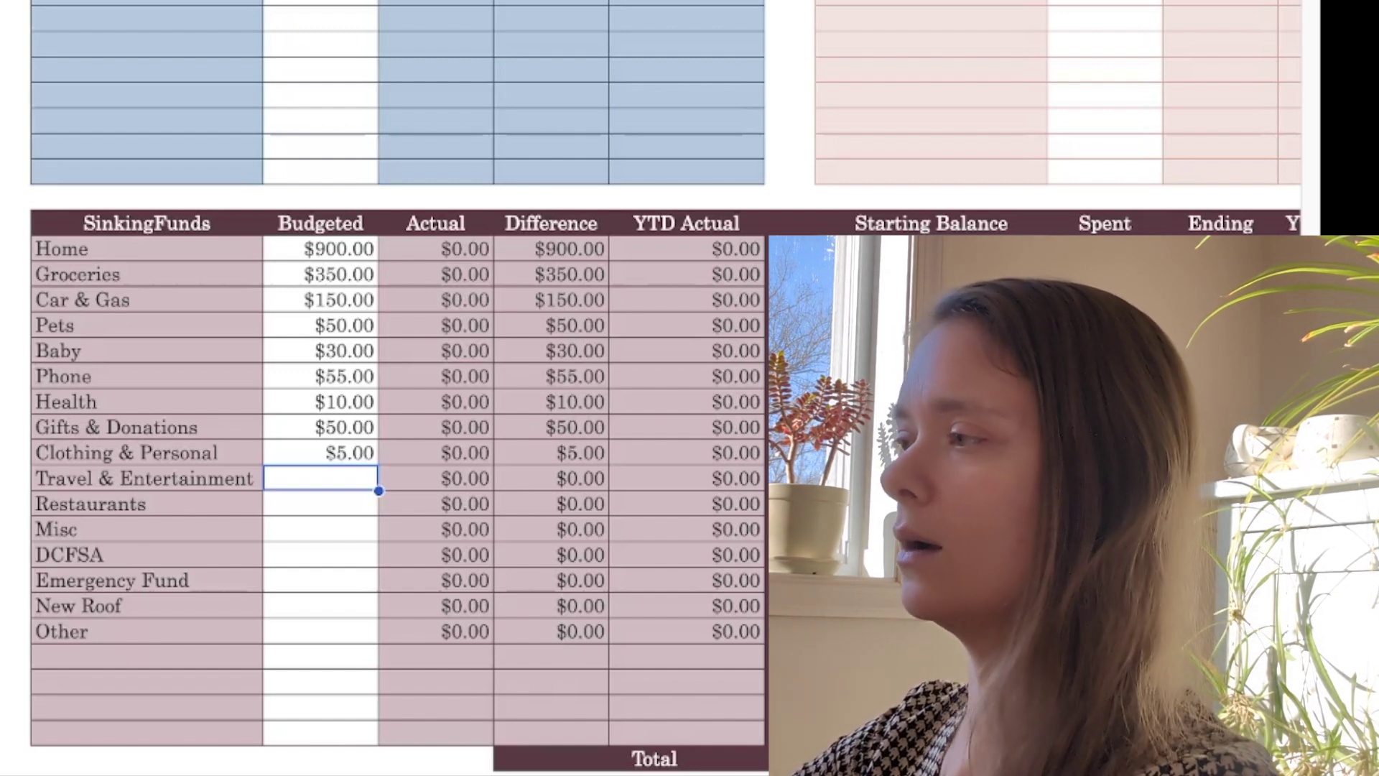
- Set the SinkingFunds budget to 5 for Travel & Entertainment and 20 for Restaurants
type("5")
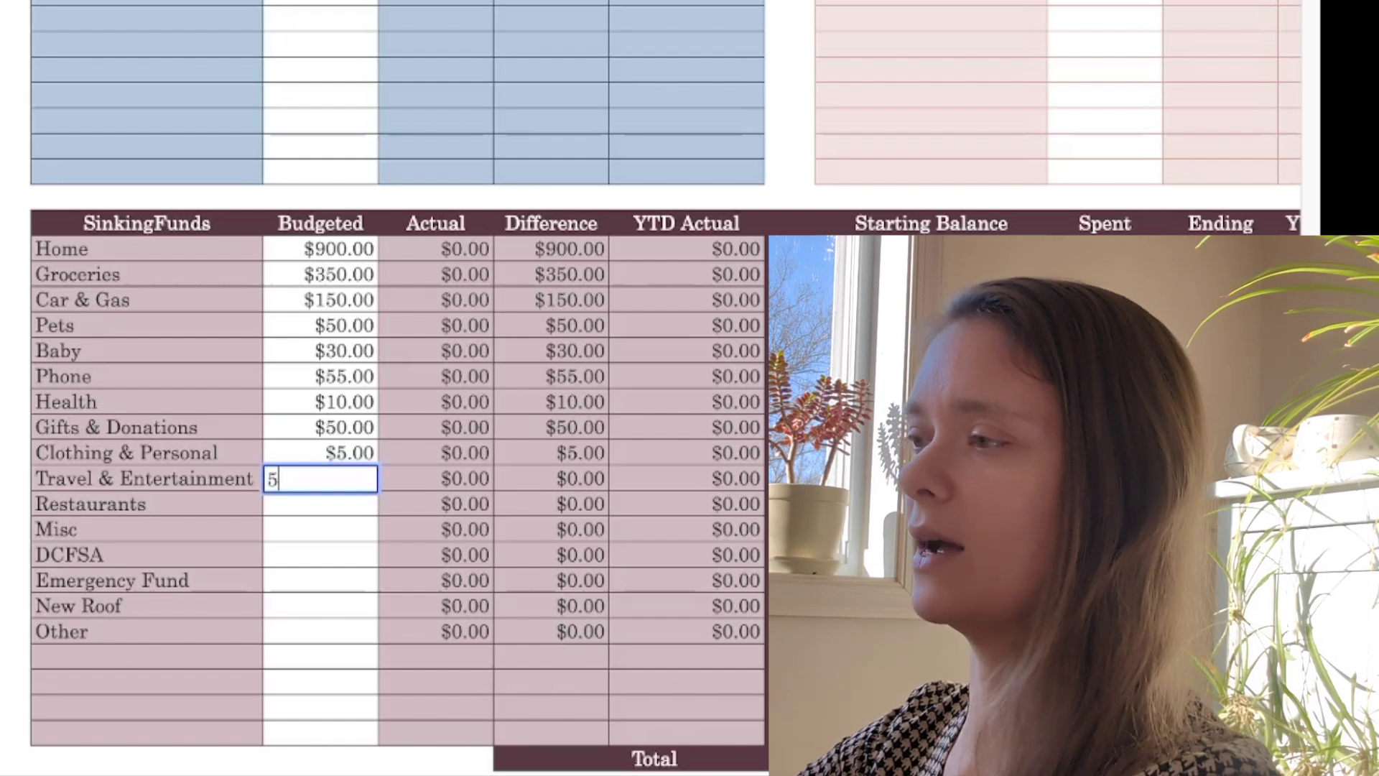
key("Return")
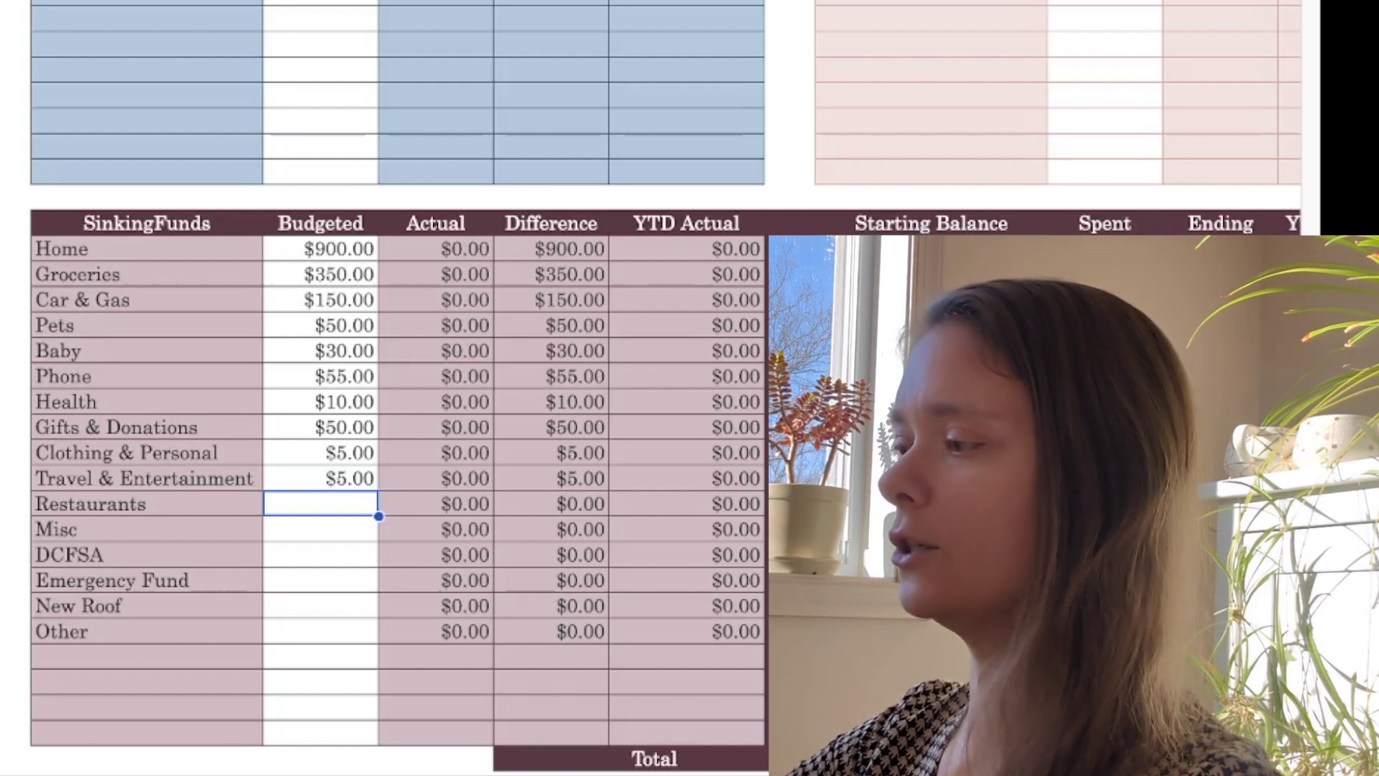
type("20")
key("Return")
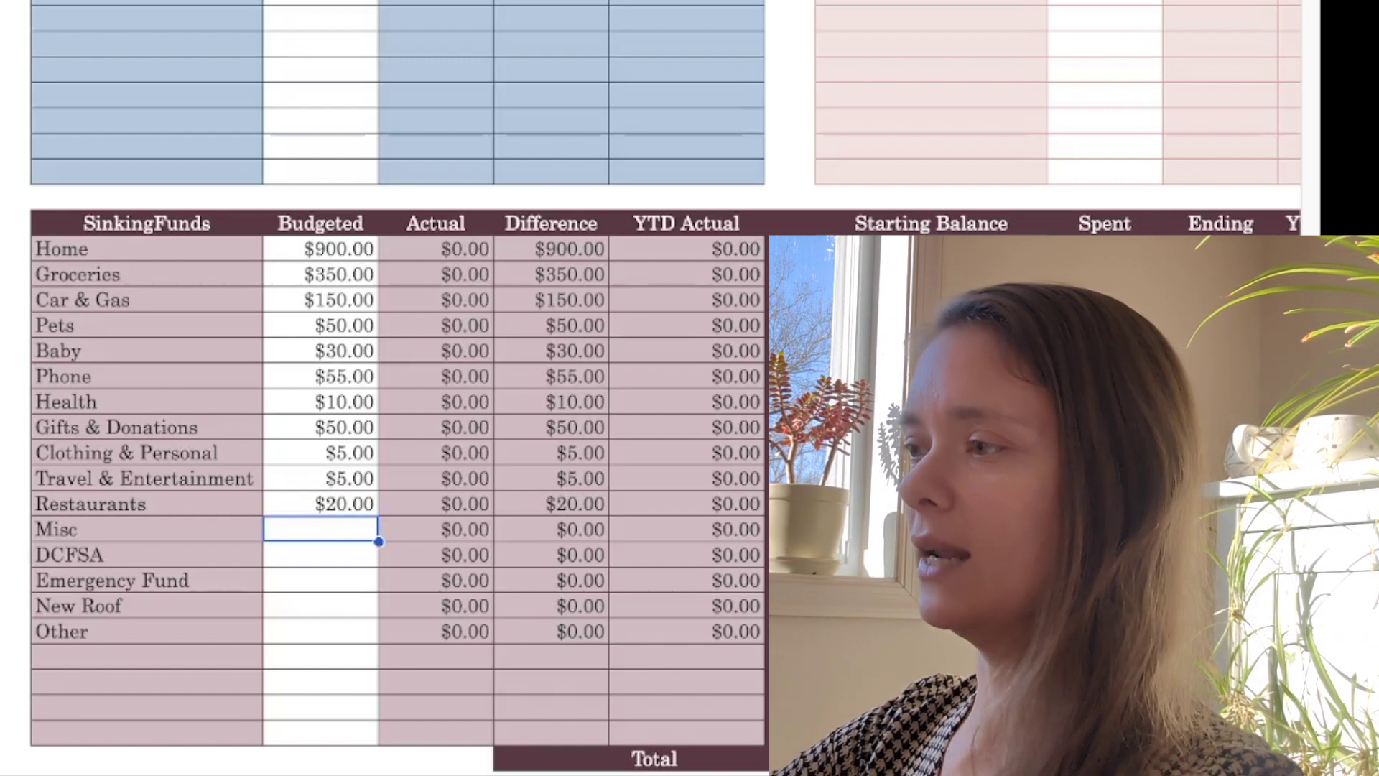
- Set the SinkingFunds budget to 0 for Misc and enter =416.67 for DCFSA
type("0")
key("Return")
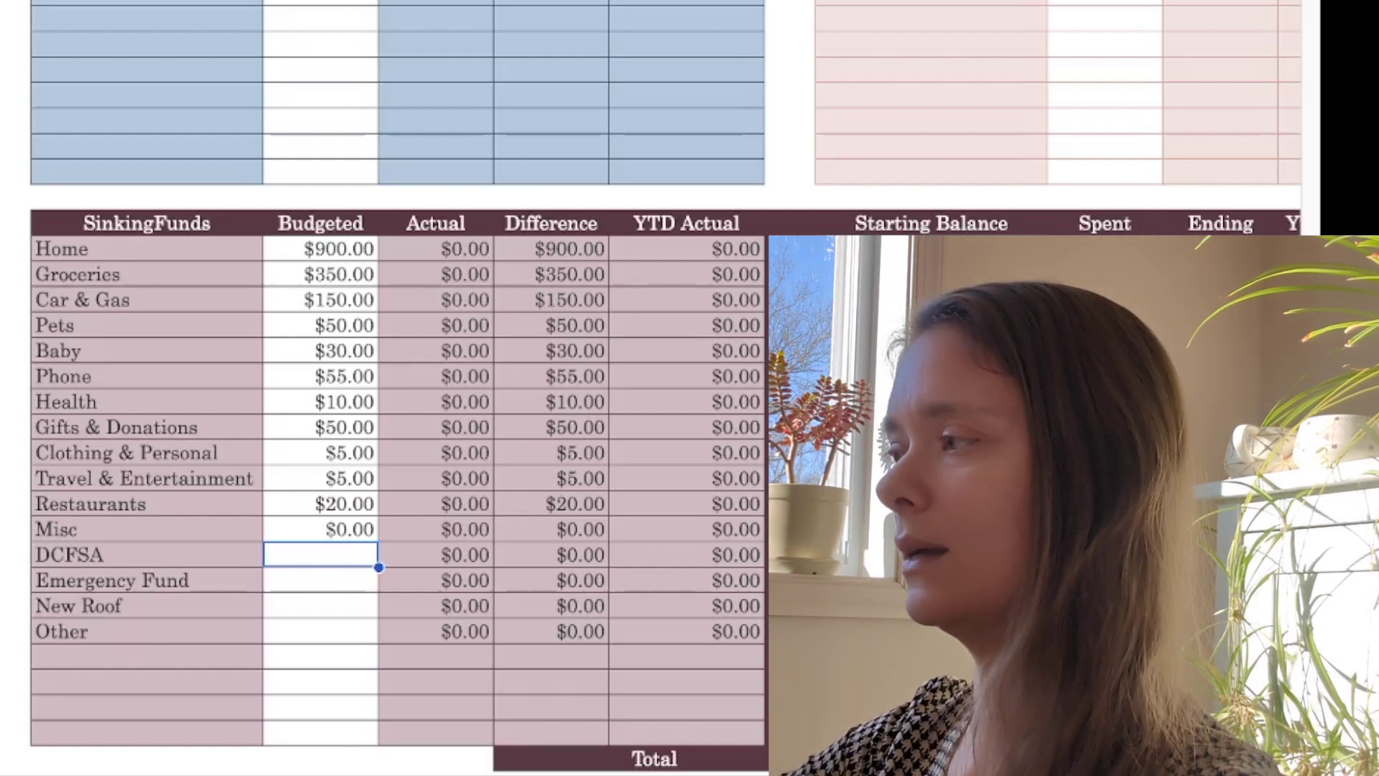
type("=416")
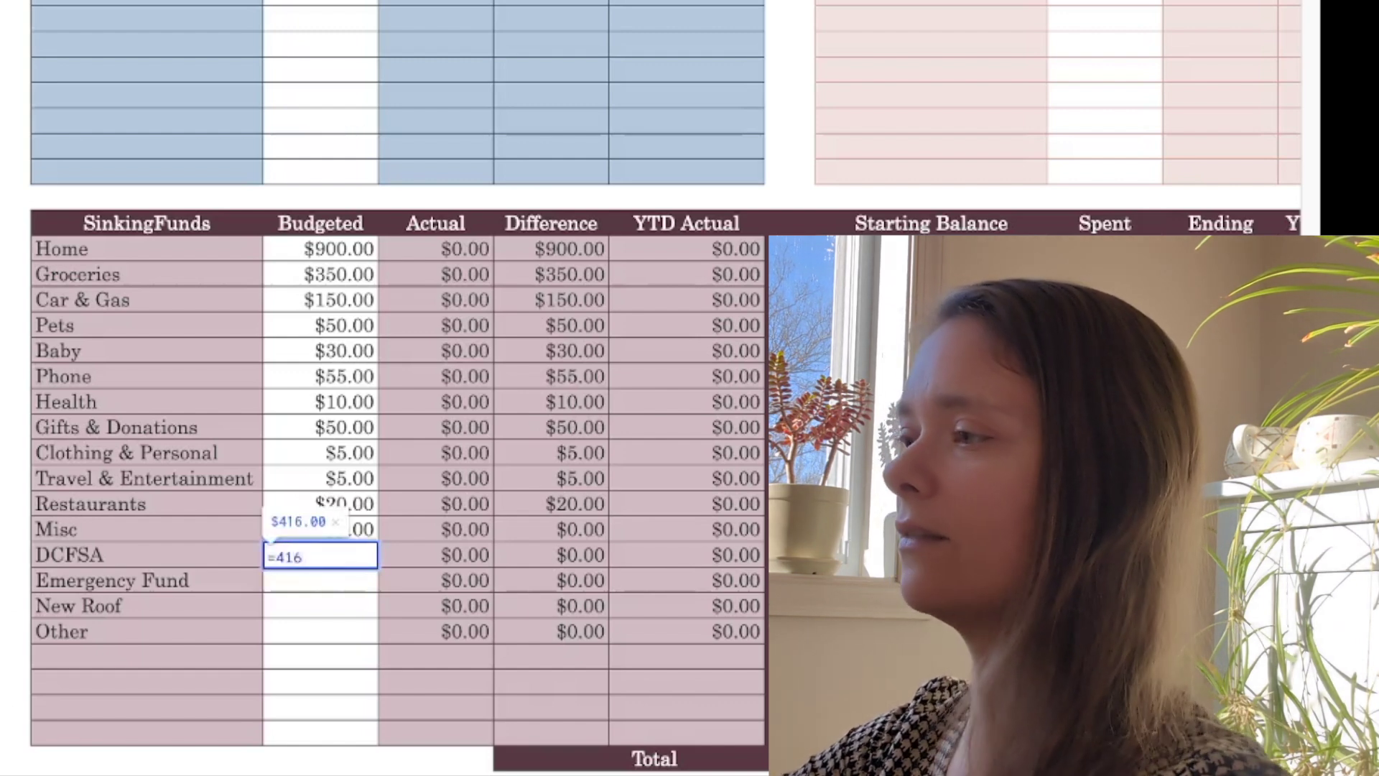
type(".67")
key("Return")
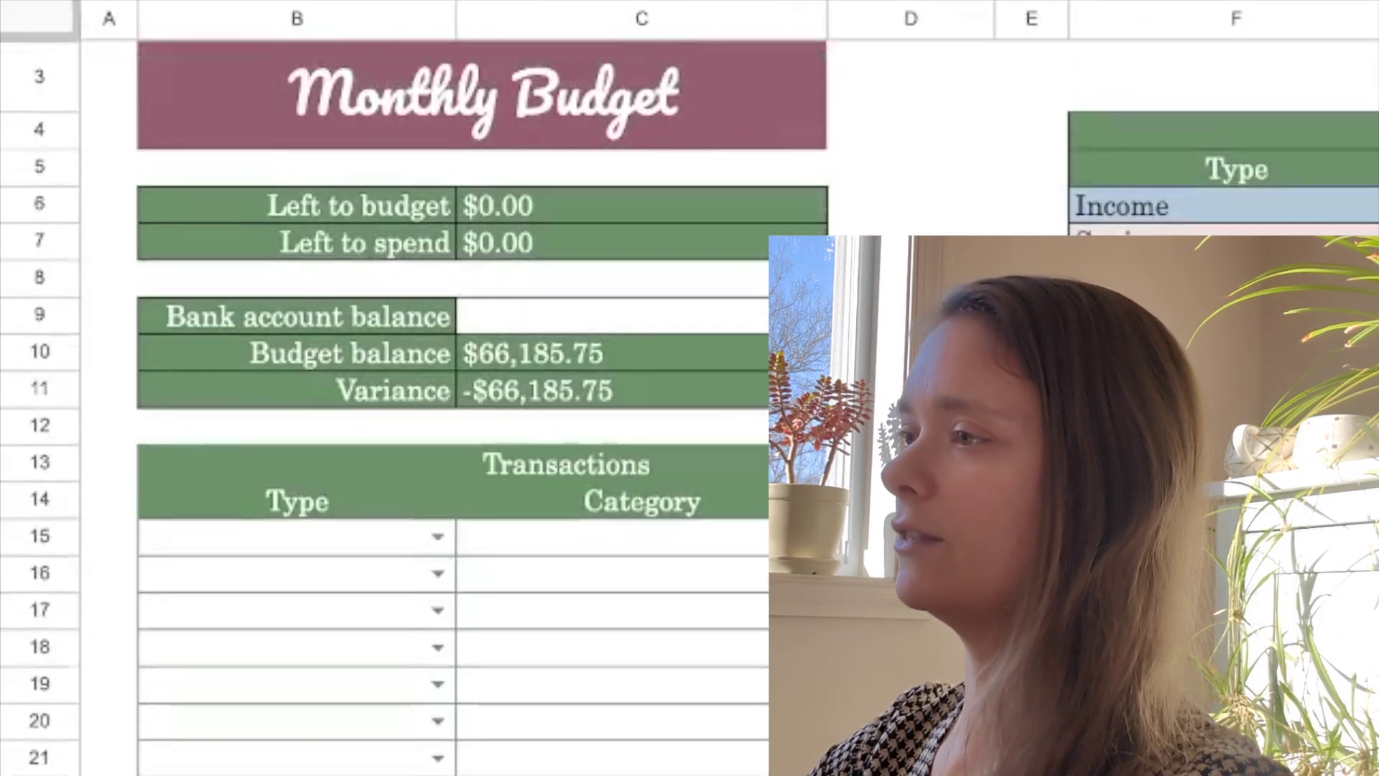
- Check January's left-to-budget amount, the budgeted totals in the Monthly Summary and the budgeted spending chart
scroll(431, 401, "up", 2)
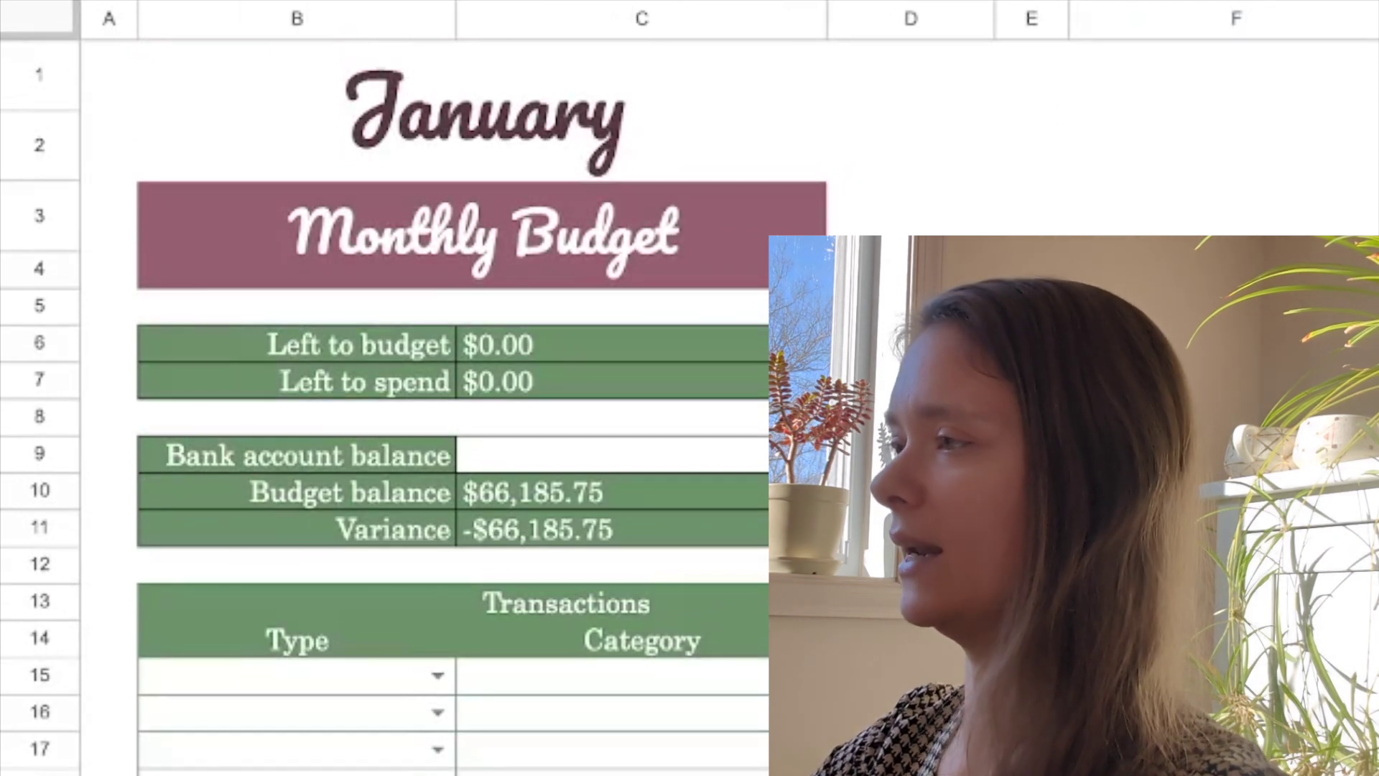
scroll(431, 403, "right", 8)
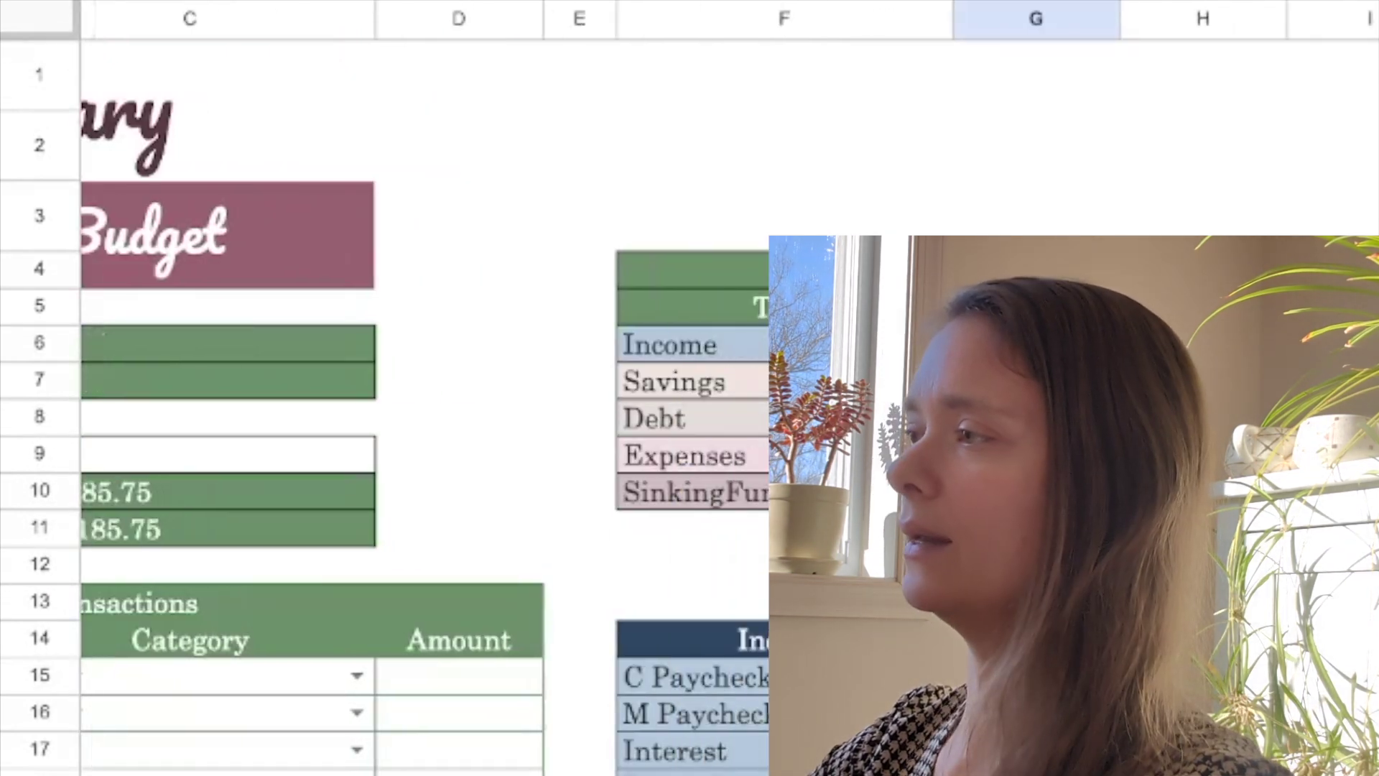
scroll(432, 402, "right", 2)
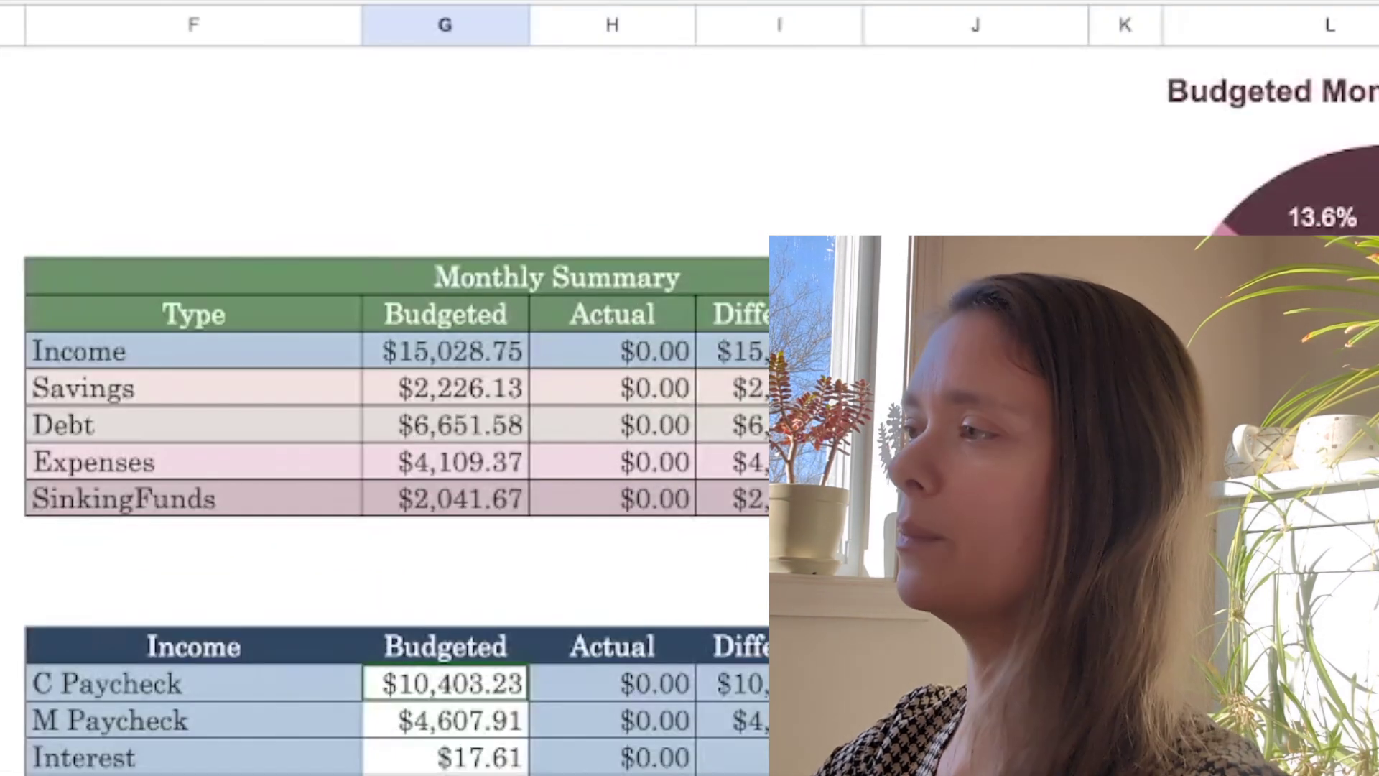
scroll(389, 402, "right", 10)
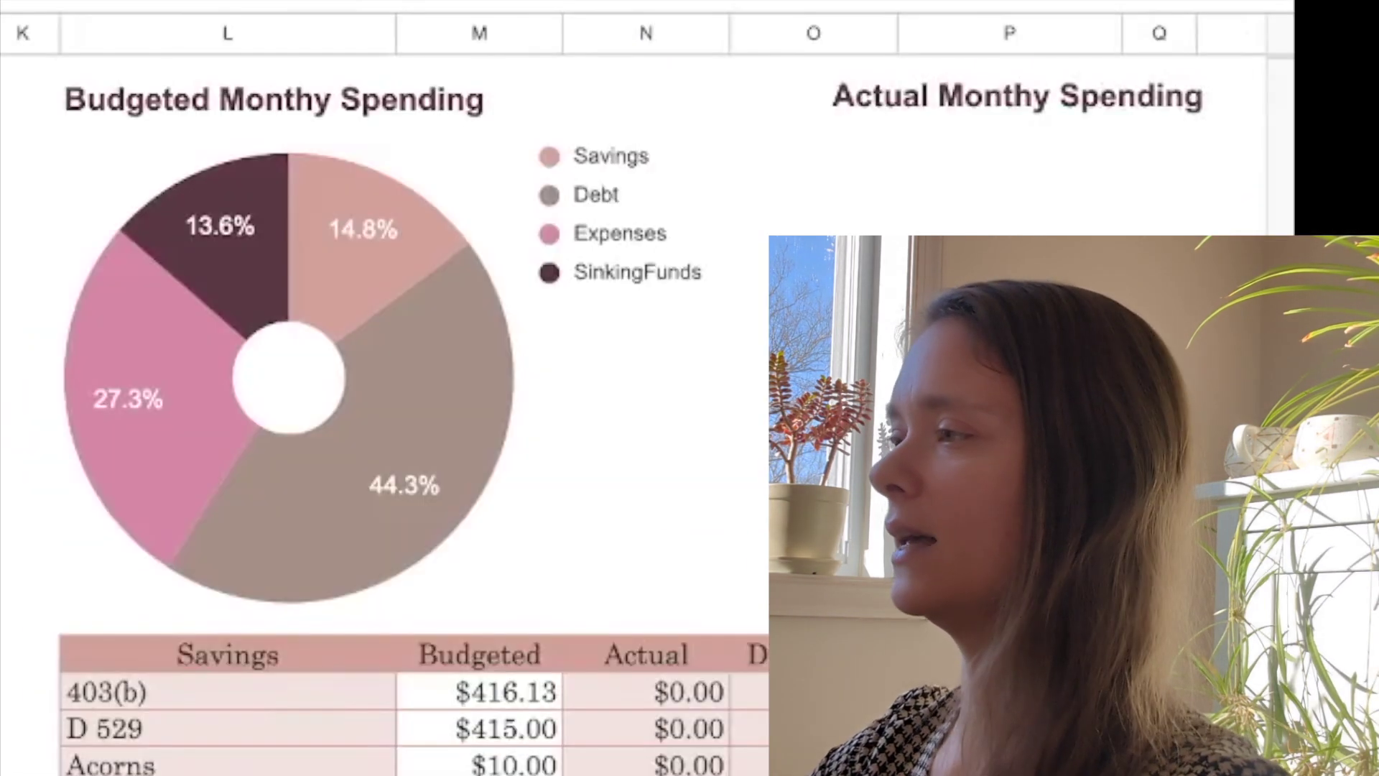